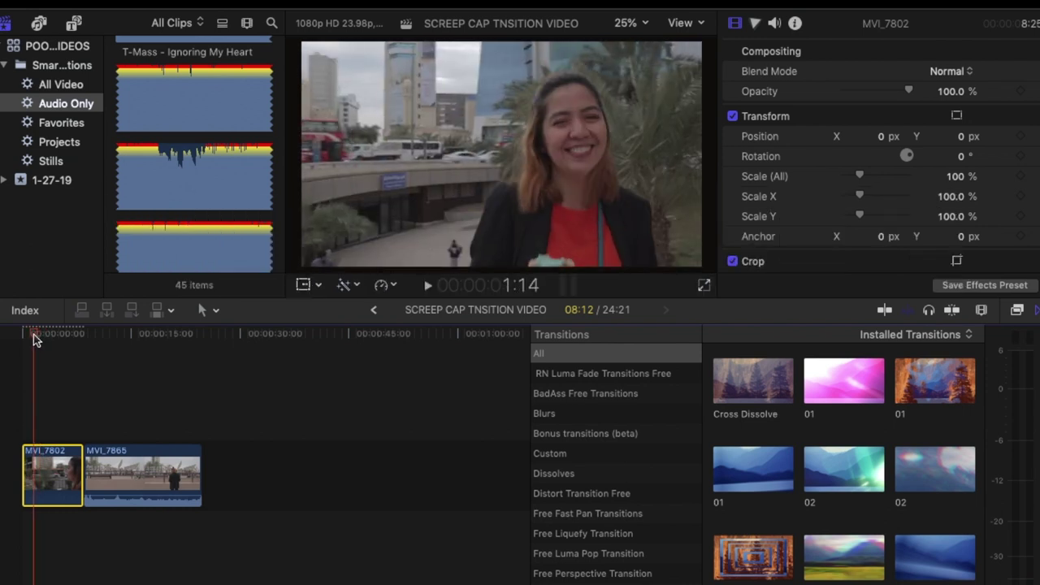
Play and scrub through the MVI_7865 railing shot, then park the playhead where the reveal begins.
key("space")
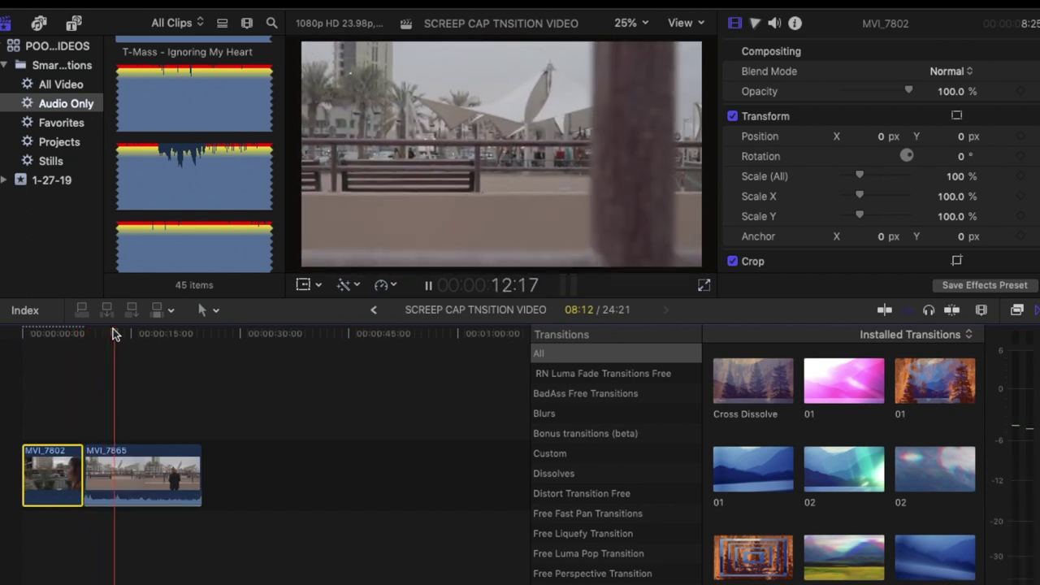
left_click_drag(113, 328, 96, 357)
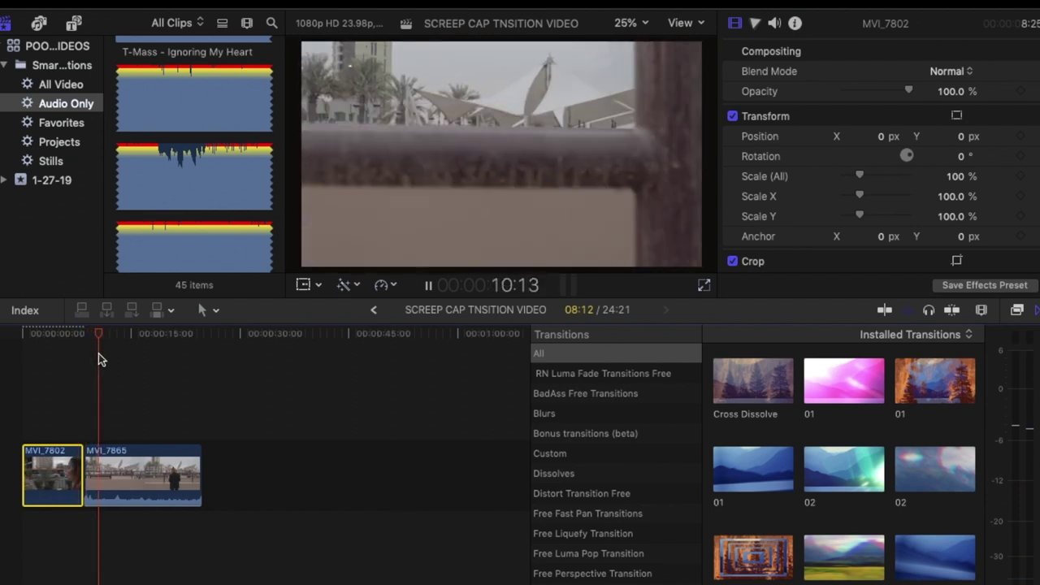
mouse_move(104, 355)
left_mouse_down()
mouse_move(143, 356)
mouse_move(112, 362)
left_mouse_up()
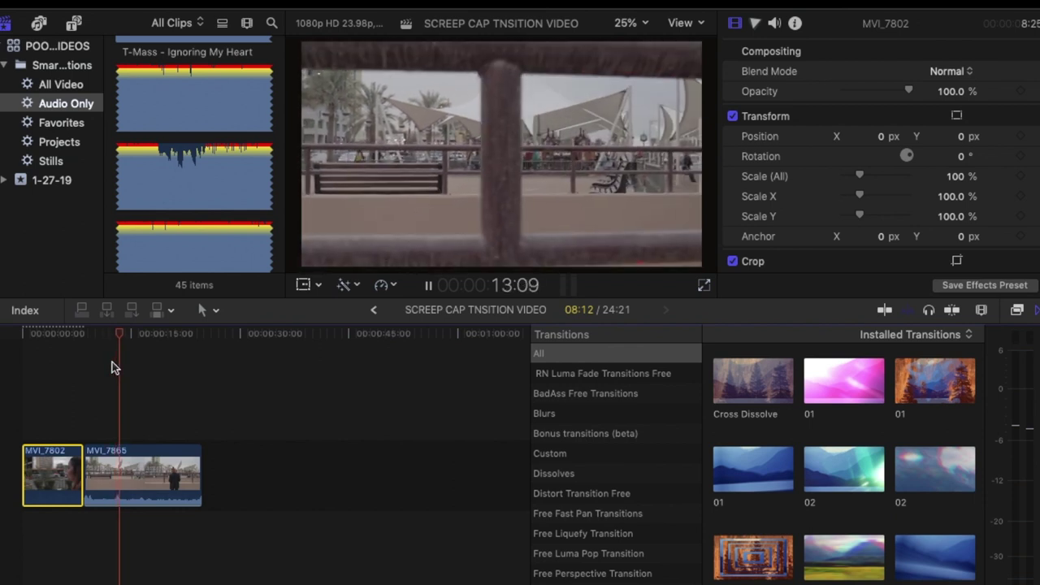
key("space")
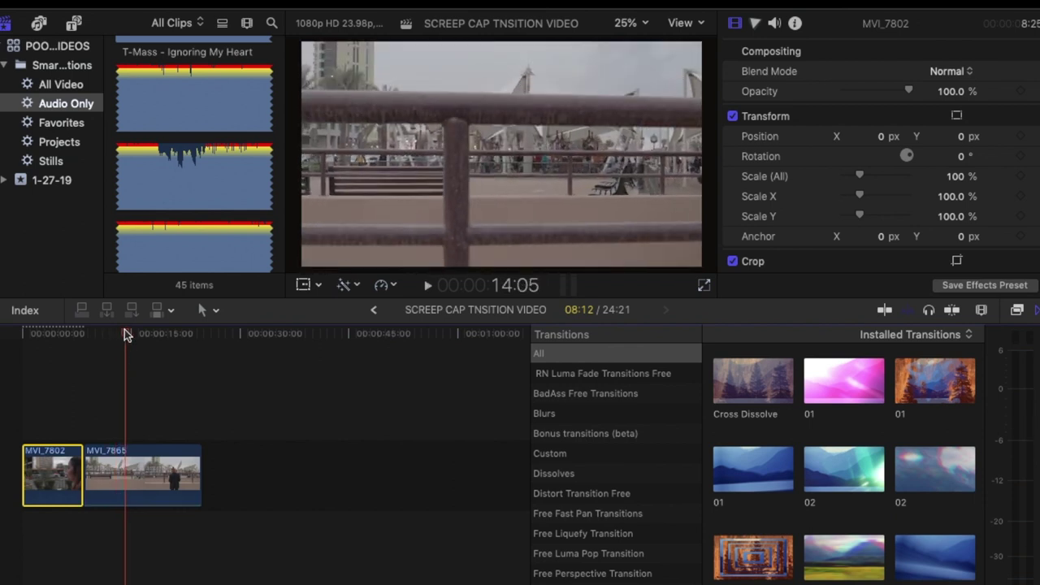
left_click_drag(124, 331, 112, 332)
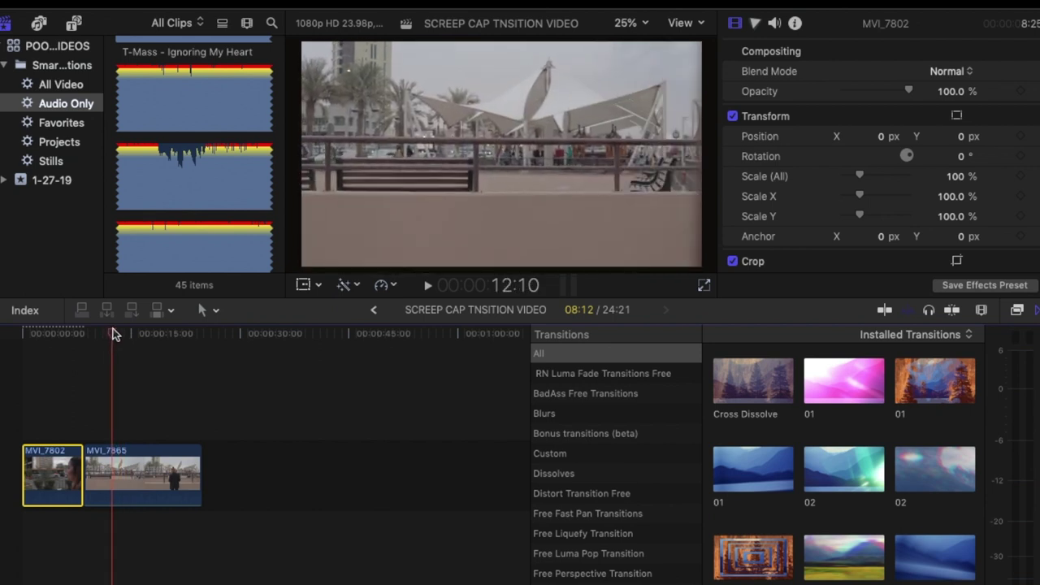
left_click_drag(114, 333, 113, 333)
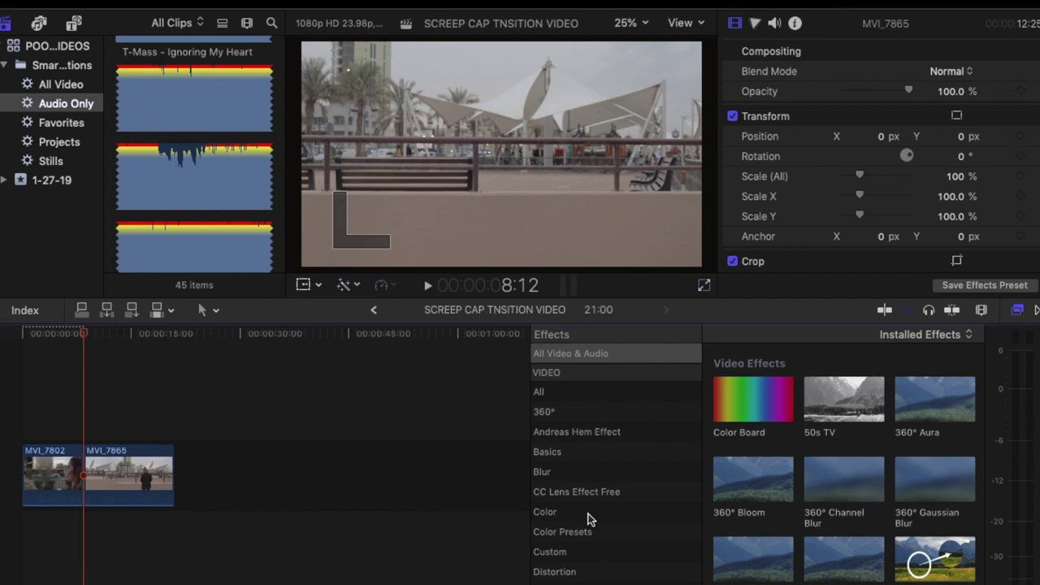
Apply a Draw Mask from the Masks effects to MVI_7865 and outline the whole frame.
scroll(587, 517, "down", 8)
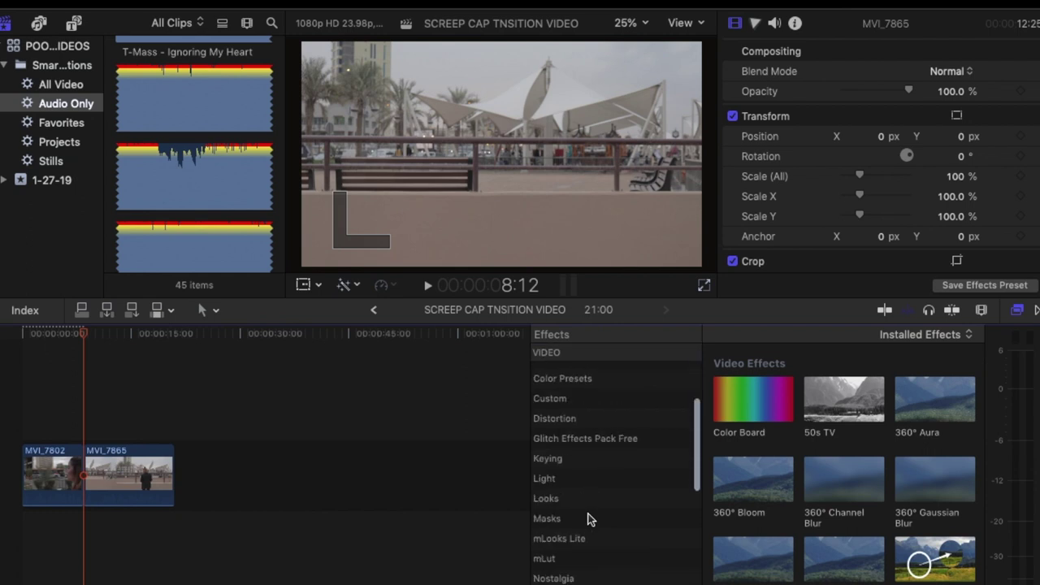
left_click(550, 383)
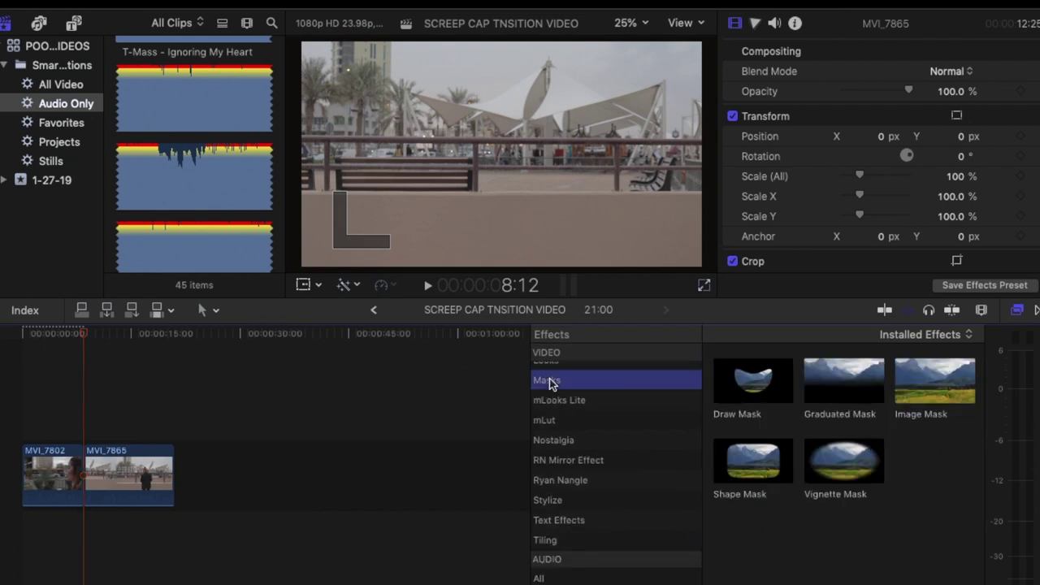
mouse_move(750, 395)
left_mouse_down()
mouse_move(227, 478)
mouse_move(102, 479)
left_mouse_up()
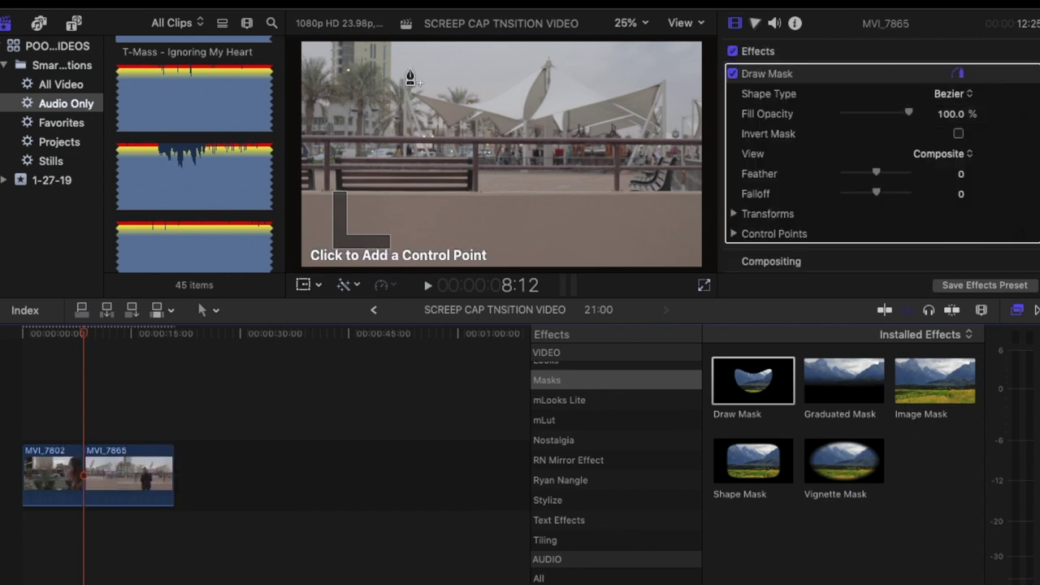
left_click(318, 150)
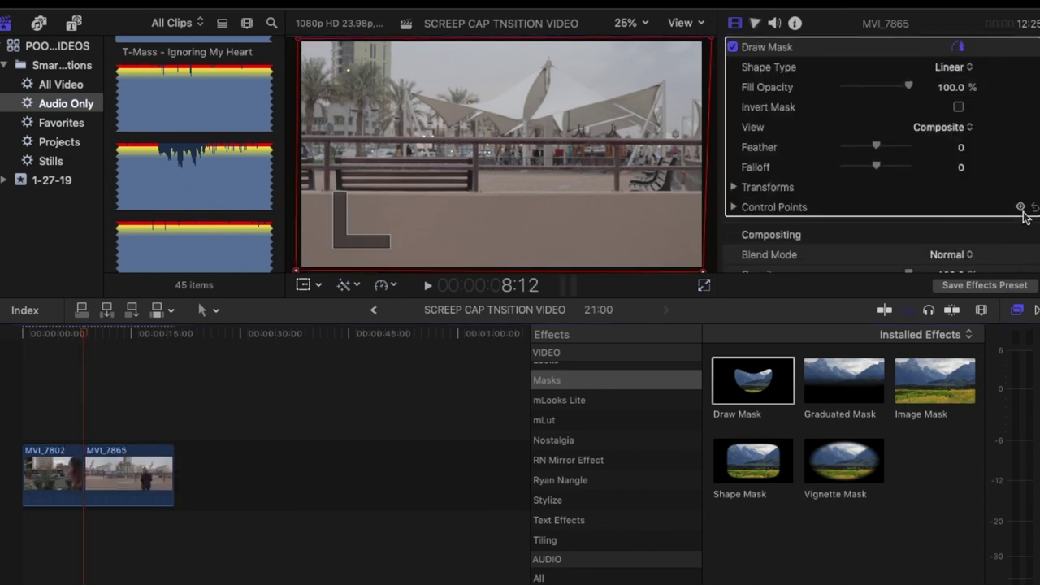
Add starting keyframes for the mask's Control Points, Falloff and Feather.
mouse_move(1022, 208)
left_click(1021, 207)
left_click(1021, 166)
left_click(1021, 147)
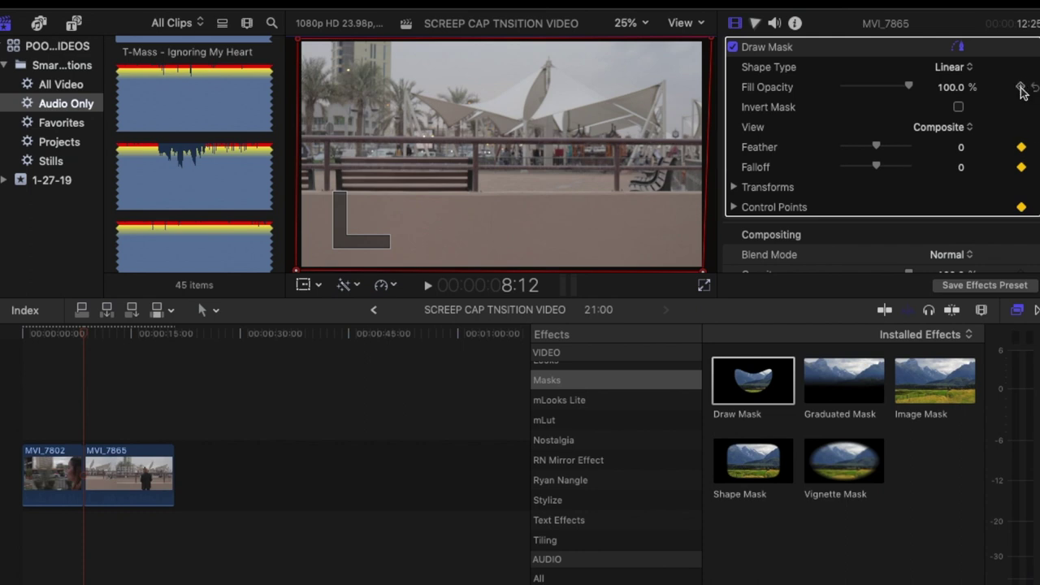
On the next frame, pull the mask's right side inward, invert it and set Fill Opacity to 0%.
key("Right")
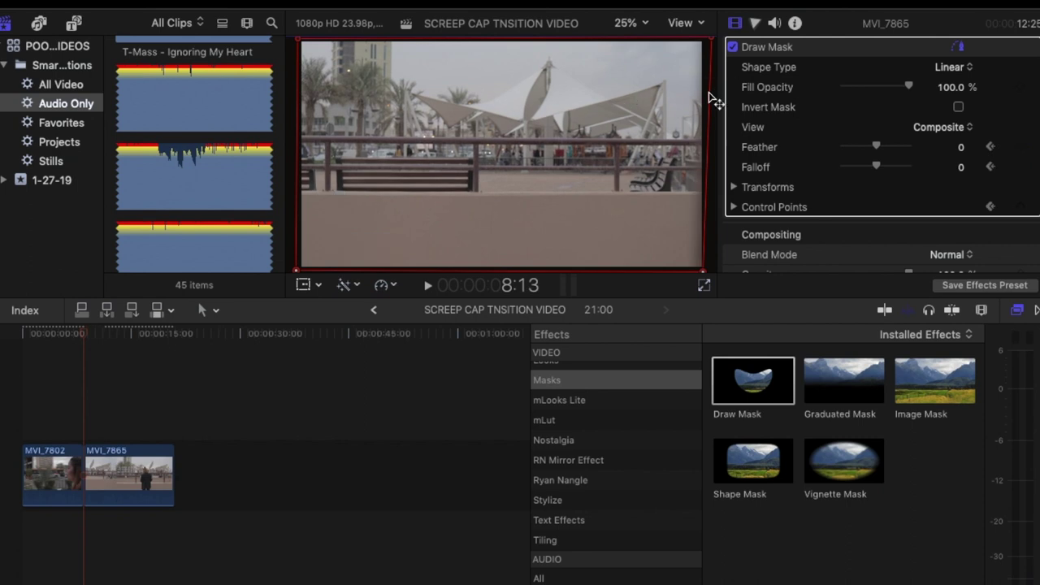
left_click_drag(707, 96, 704, 96)
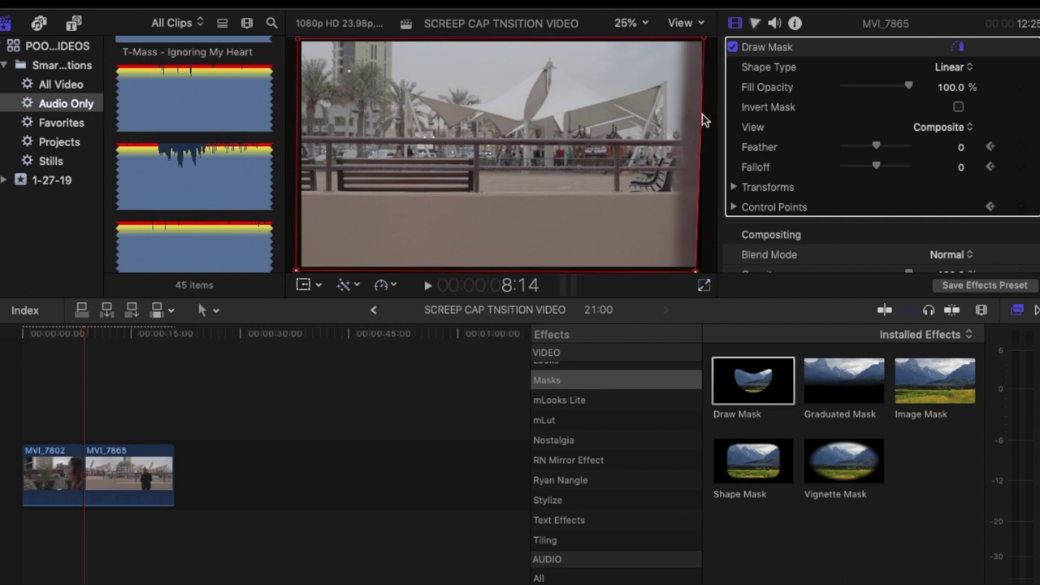
left_click_drag(703, 122, 683, 122)
left_click(959, 108)
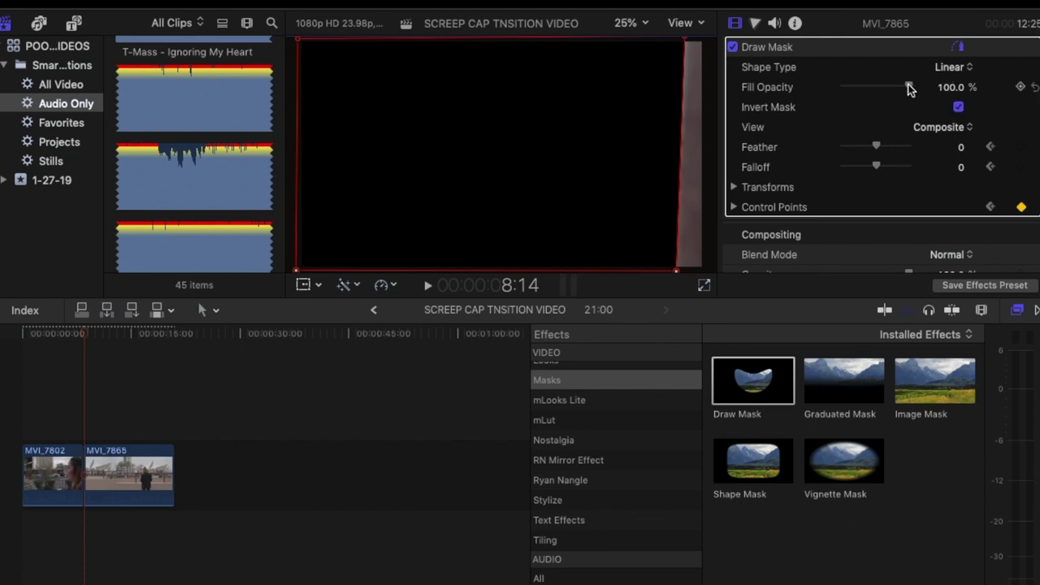
left_click_drag(909, 88, 809, 89)
Frame by frame, pull the mask's right edge further left and raise its bottom edge.
key("Right")
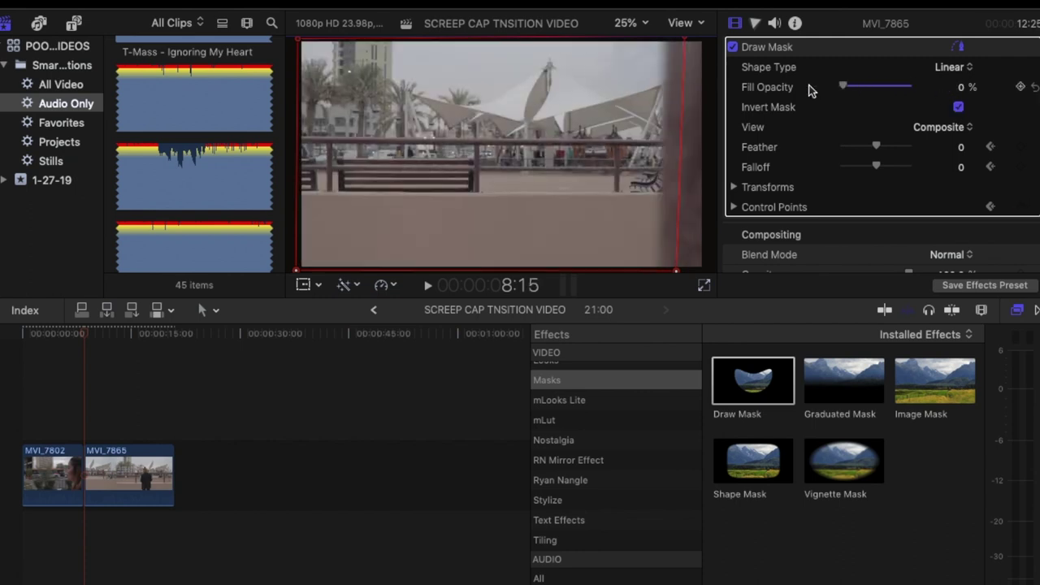
left_click_drag(689, 134, 682, 134)
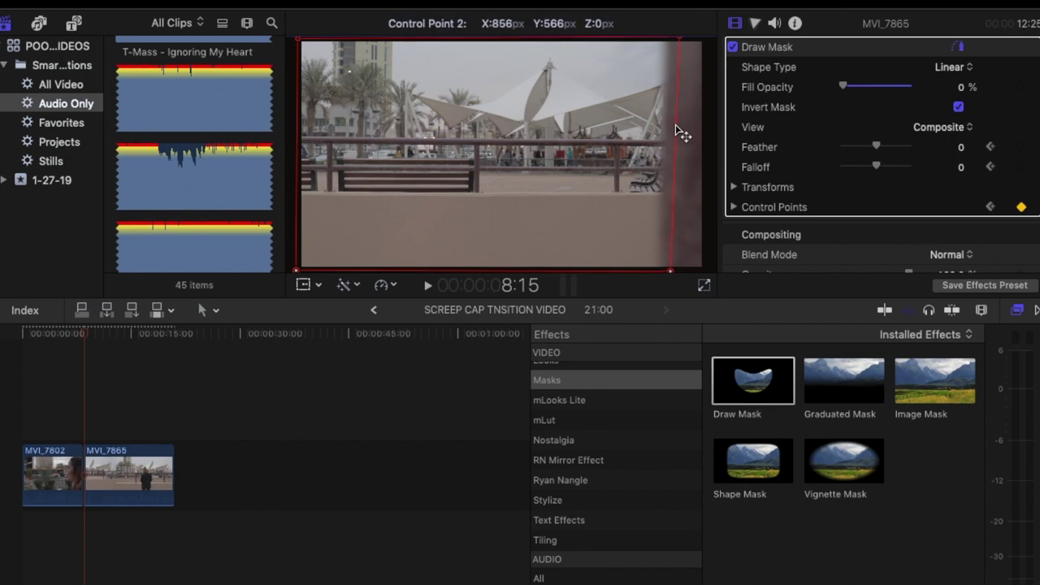
key("Right")
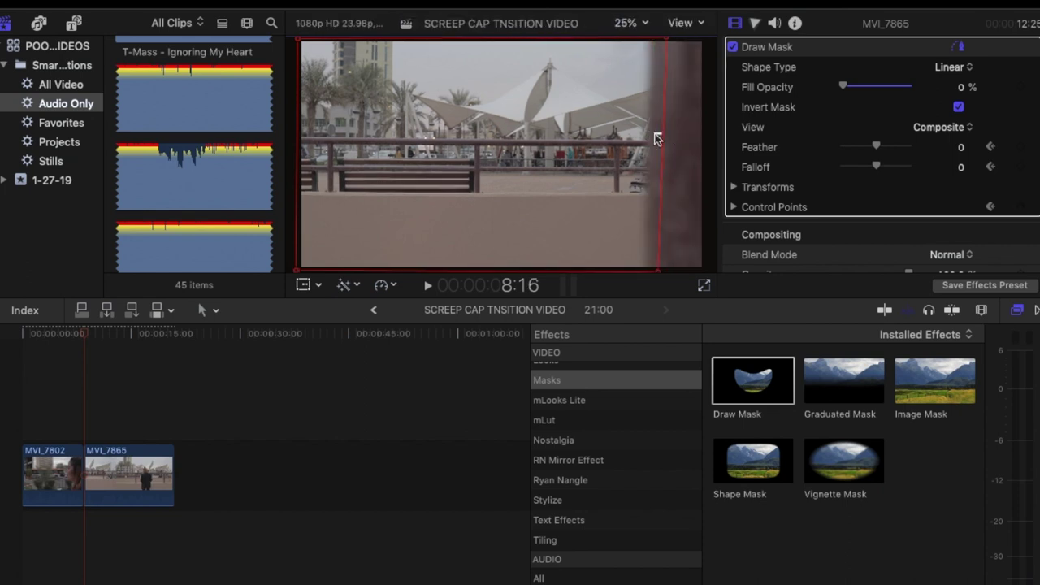
left_click_drag(656, 135, 599, 153)
key("Right")
key("Right")
key("Right")
key("Right")
left_click_drag(464, 268, 480, 255)
Keep stepping frames, raising the bottom-left corner and pulling the right edge toward the railing post.
key("Right")
key("Right")
left_click_drag(591, 151, 588, 151)
key("Right")
left_click_drag(587, 112, 541, 139)
key("Right")
key("Right")
key("Right")
key("Right")
key("Left")
key("Left")
key("Right")
left_click_drag(297, 239, 297, 231)
key("Right")
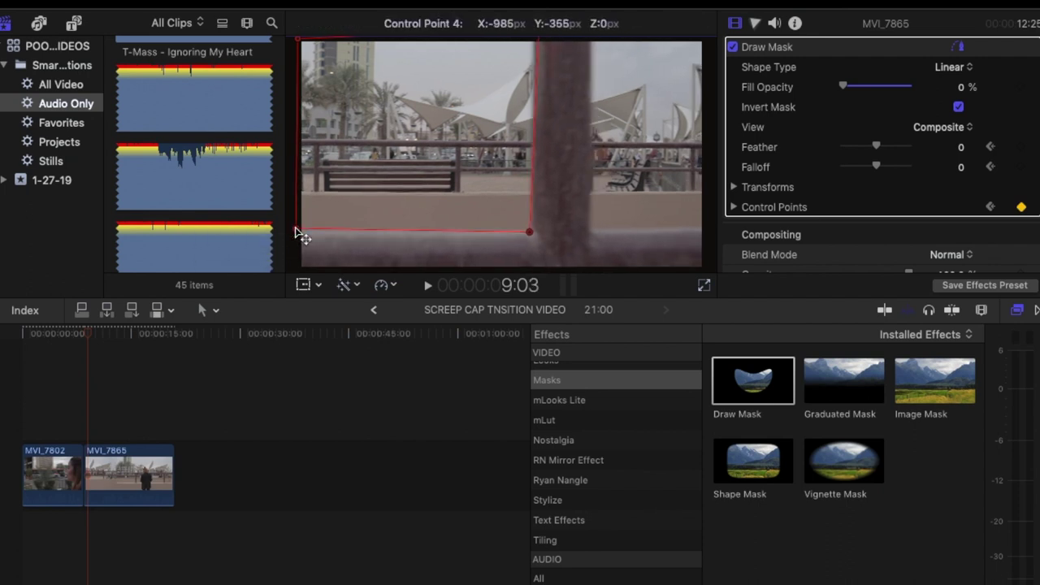
key("Right")
key("Right")
left_click_drag(538, 70, 498, 52)
key("Right")
key("Right")
With the viewer zoomed out, fine-tune the right and bottom-left mask points and review the animation.
key("Right")
key("Right")
key("Right")
key("Left")
key("super+minus")
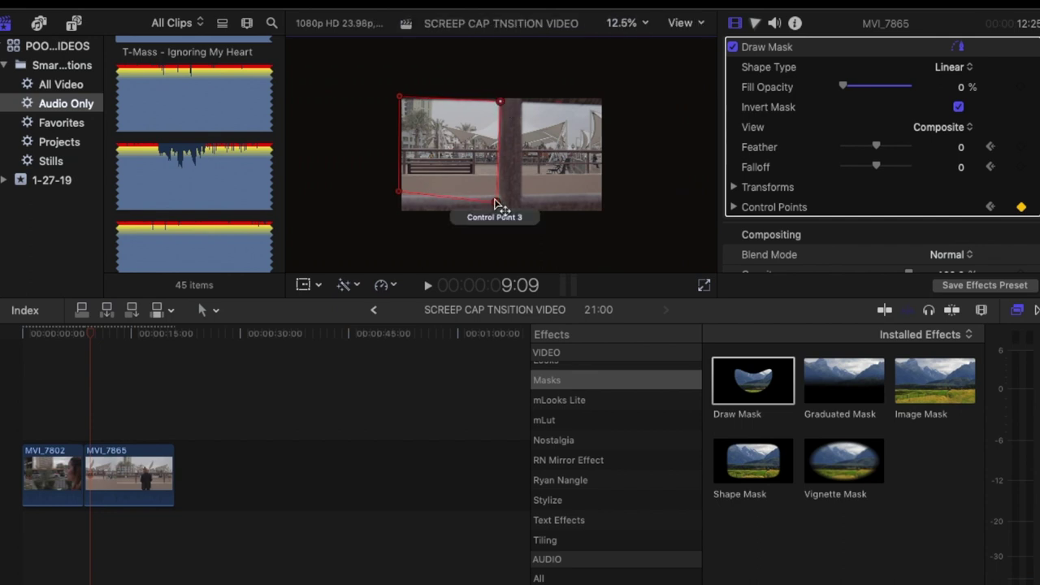
left_click_drag(494, 192, 498, 197)
key("Right")
key("Right")
left_click_drag(500, 98, 495, 105)
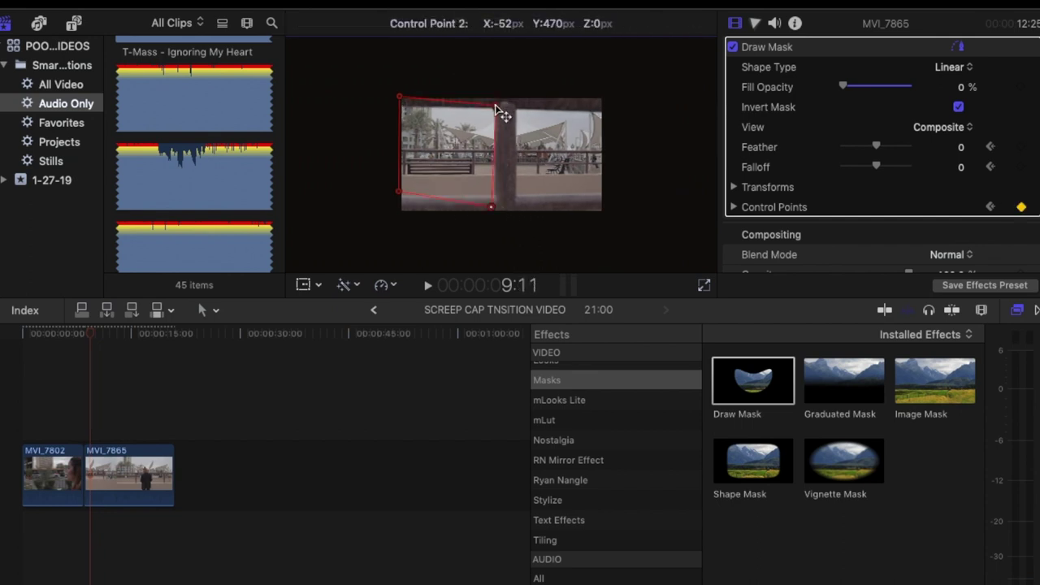
key("Left")
key("Left")
key("Right")
key("super+plus")
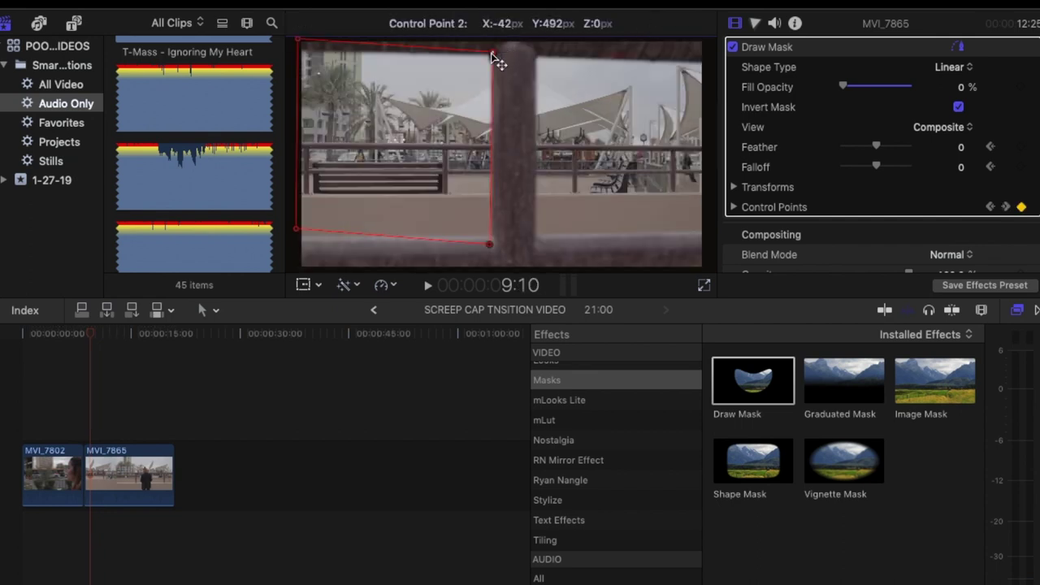
key("Left")
key("Right")
key("Left")
key("Left")
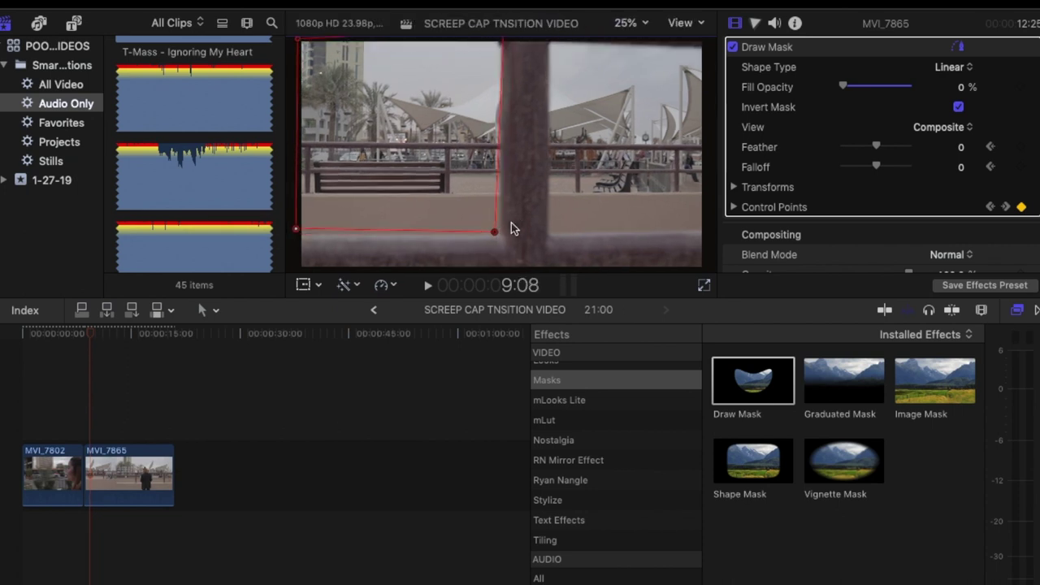
key("Right")
key("Right")
key("Right")
key("Right")
key("Right")
key("Right")
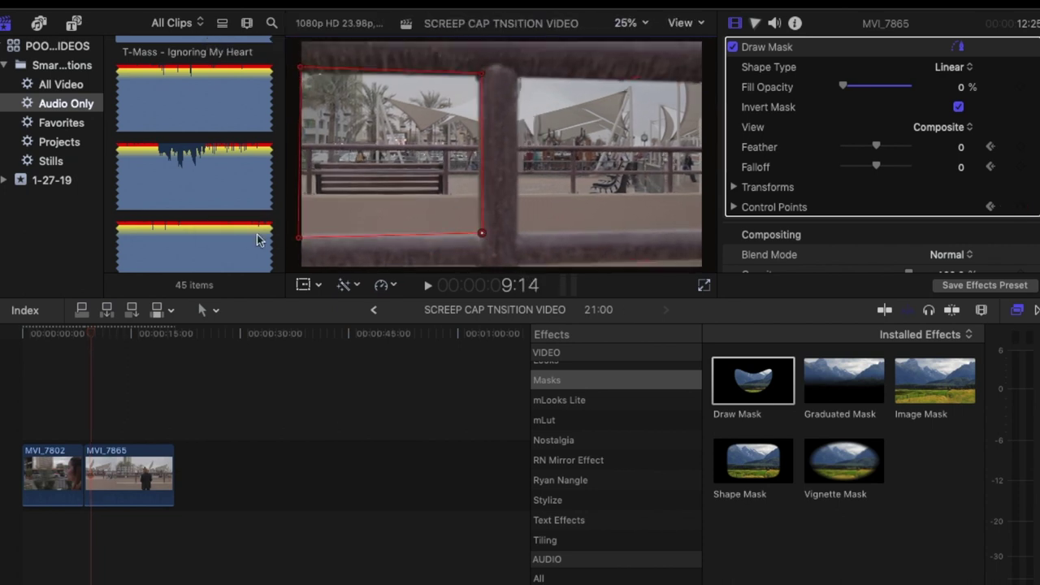
left_click_drag(262, 240, 302, 239)
key("Right")
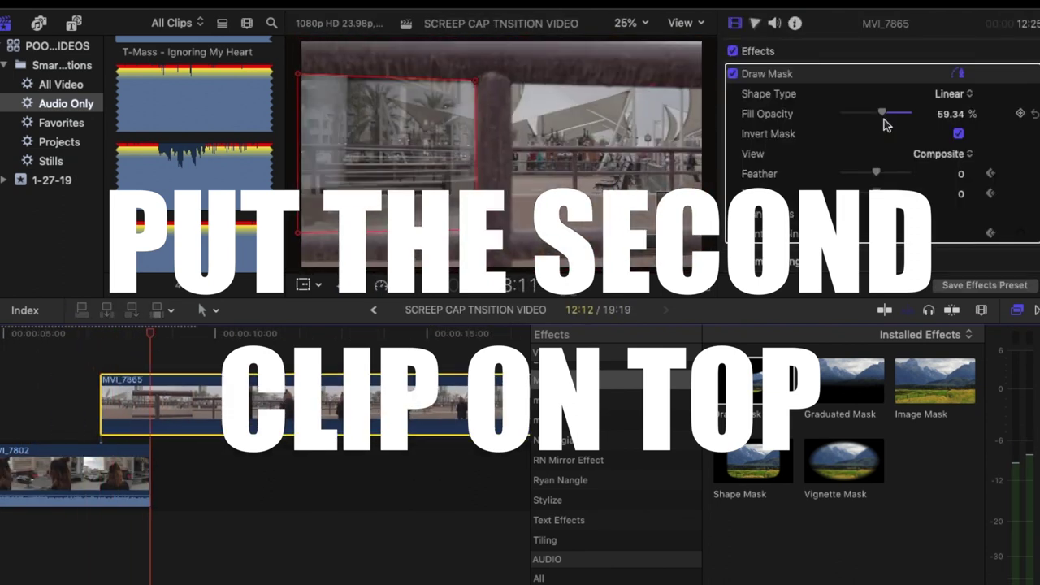
Blade the stacked MVI_7865 at the playhead and add a second Draw Mask to its opening piece.
left_click(156, 409)
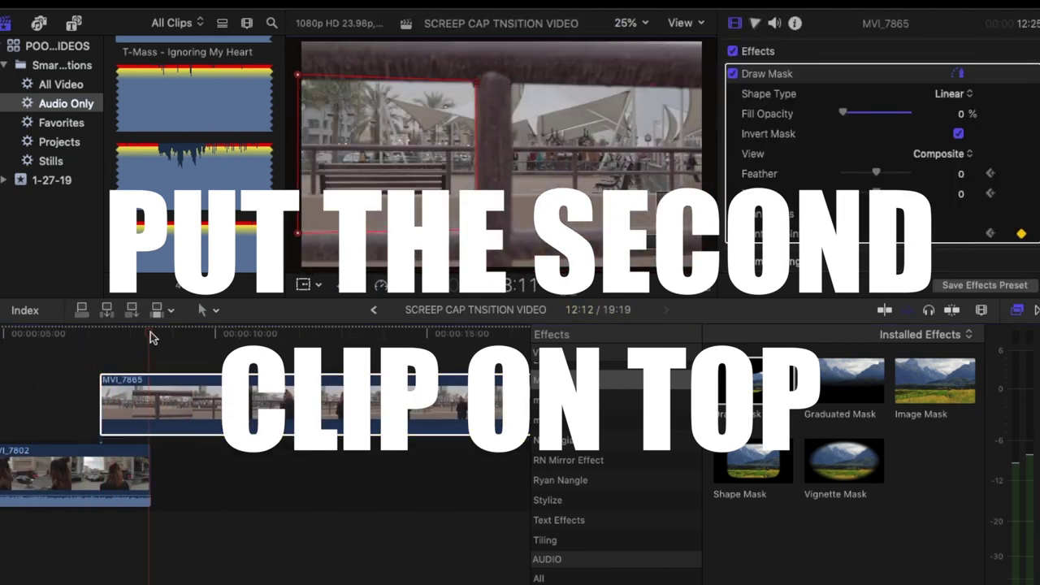
key("super+b")
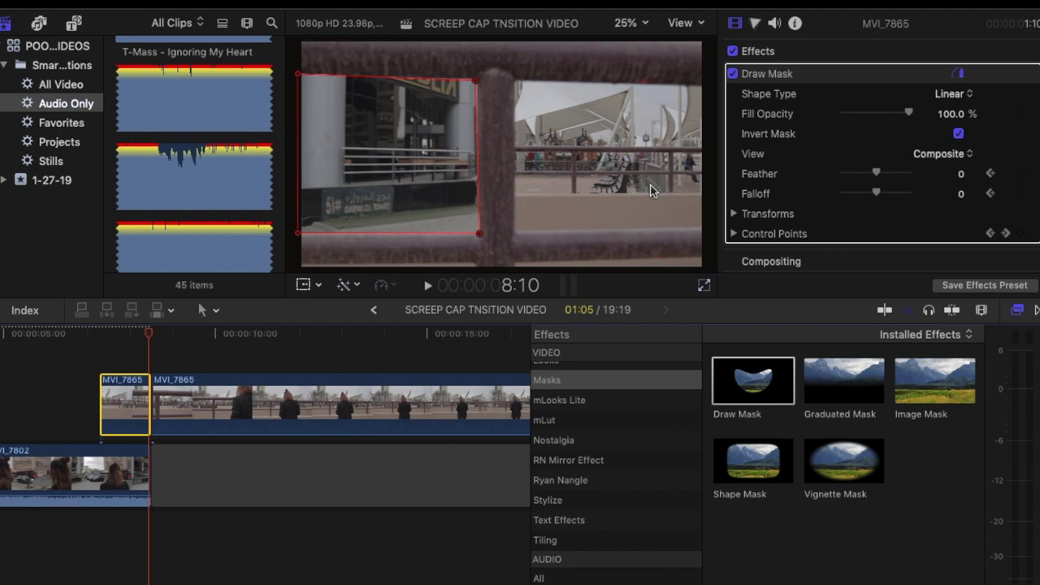
mouse_move(756, 359)
left_mouse_down()
mouse_move(46, 453)
mouse_move(144, 407)
mouse_move(130, 402)
left_mouse_up()
Add another Draw Mask to MVI_7865 and draw its four-point outline around the right railing pane.
left_click(103, 333)
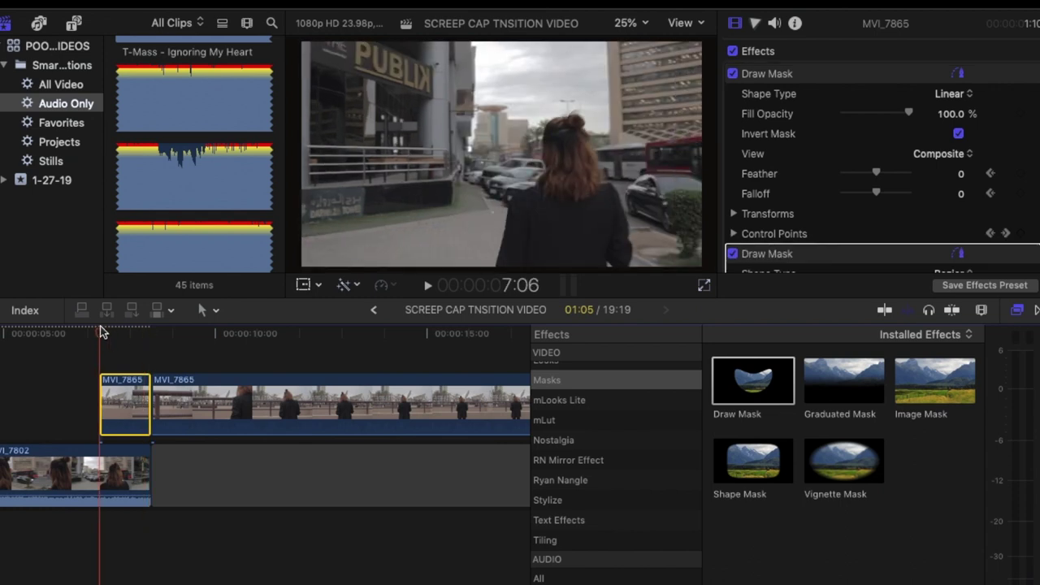
key("Right")
key("Right")
key("Right")
key("Right")
key("Right")
key("Right")
key("Right")
key("Right")
key("Right")
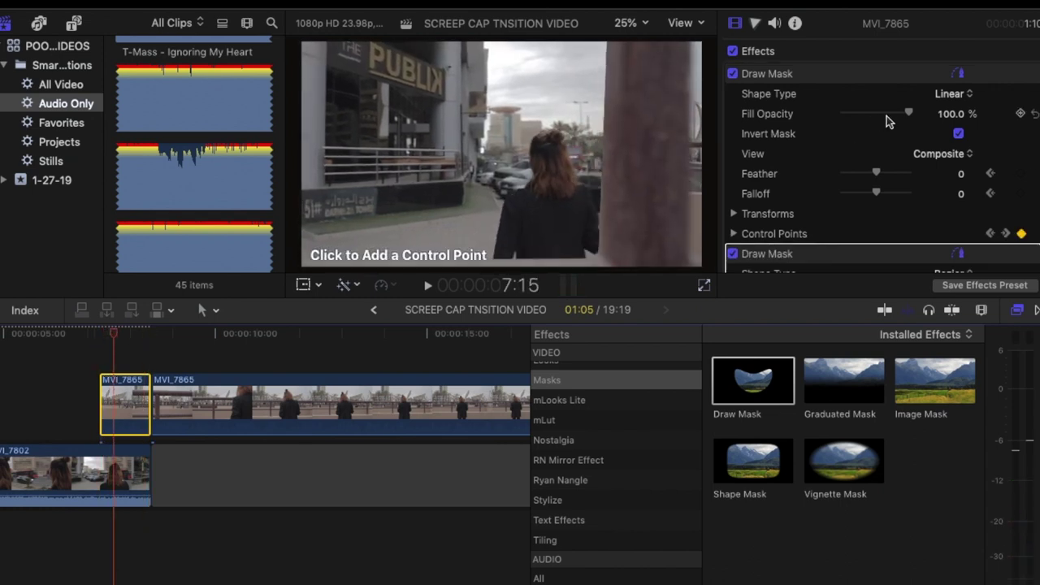
scroll(837, 146, "down", 10)
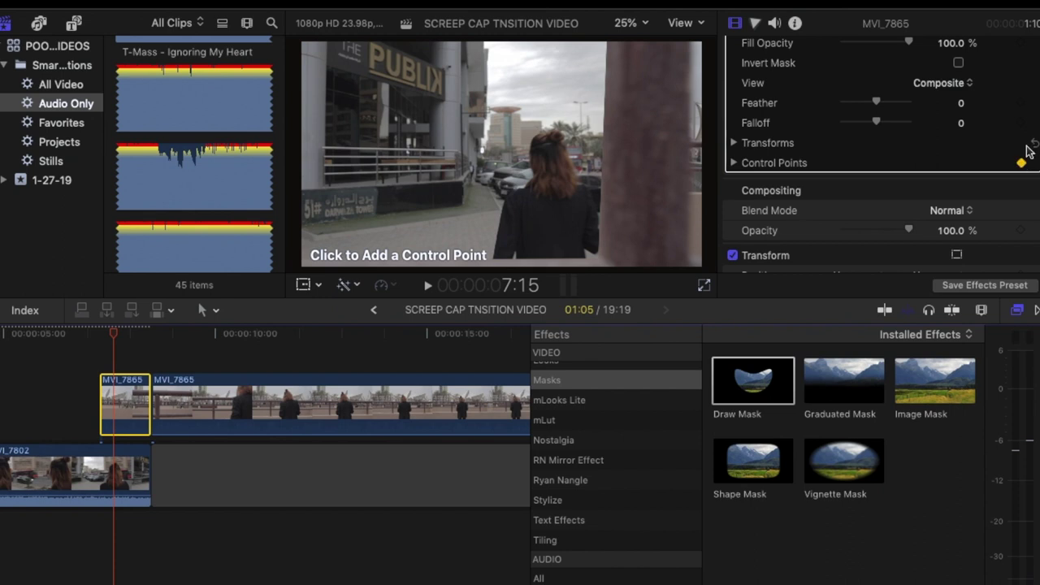
scroll(1022, 104, "up", 2)
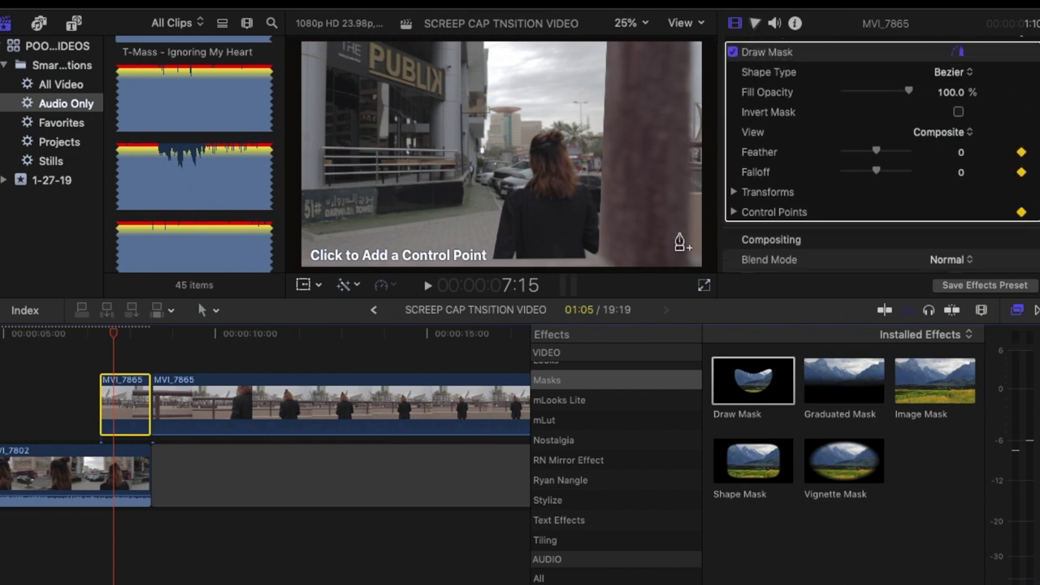
left_click(690, 276)
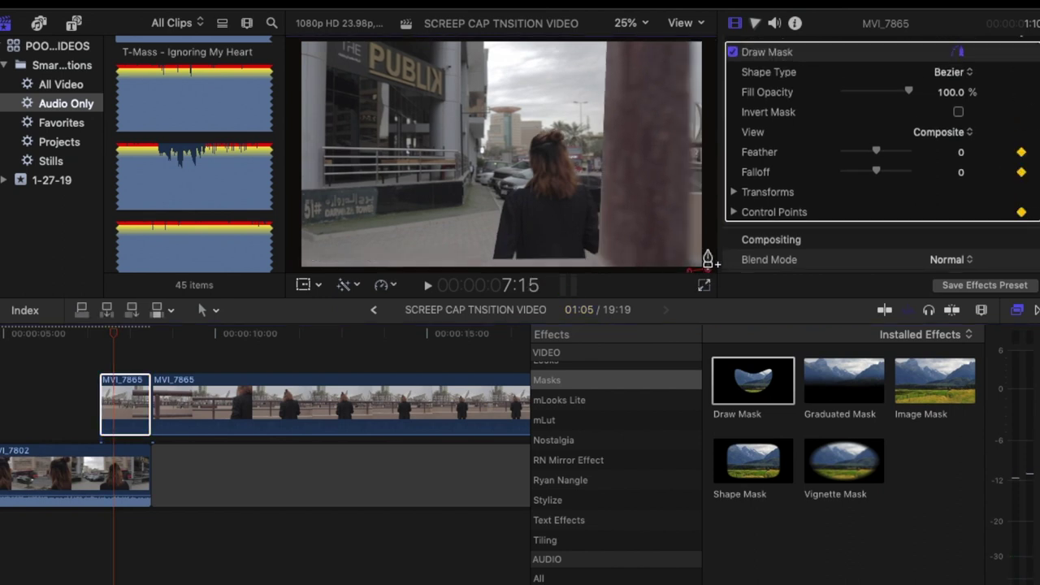
left_click(708, 39)
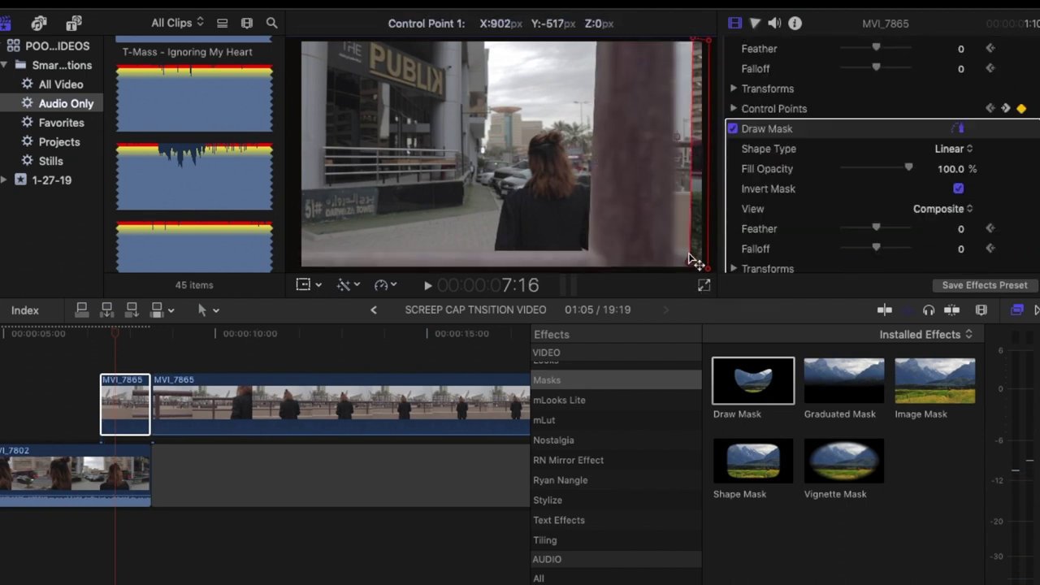
left_click_drag(696, 263, 707, 246)
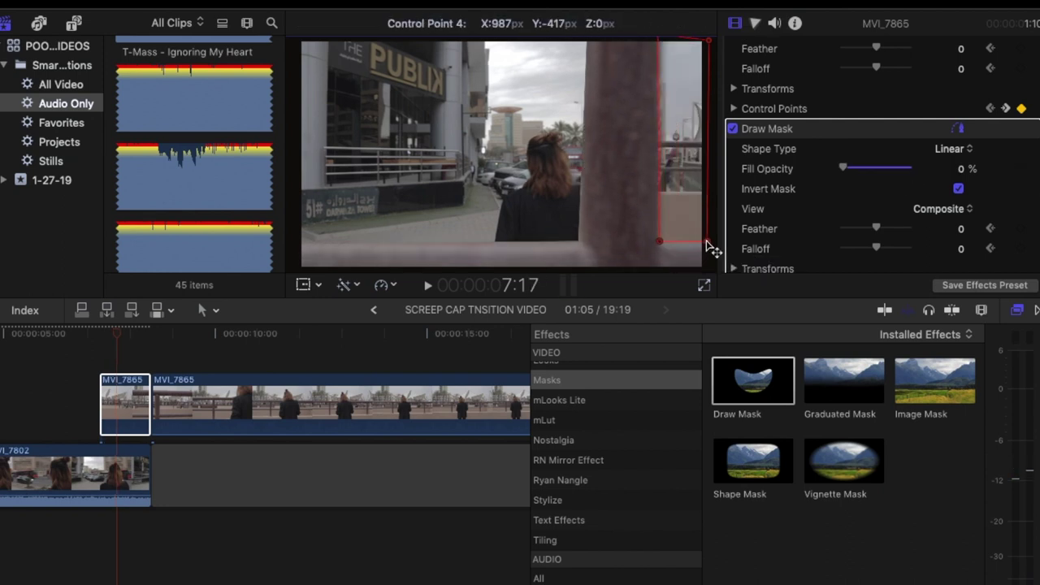
Set the viewer to 25% and move the mask's left corners onto the pole over the first frames.
key("super+minus")
left_click(622, 21)
left_click(626, 93)
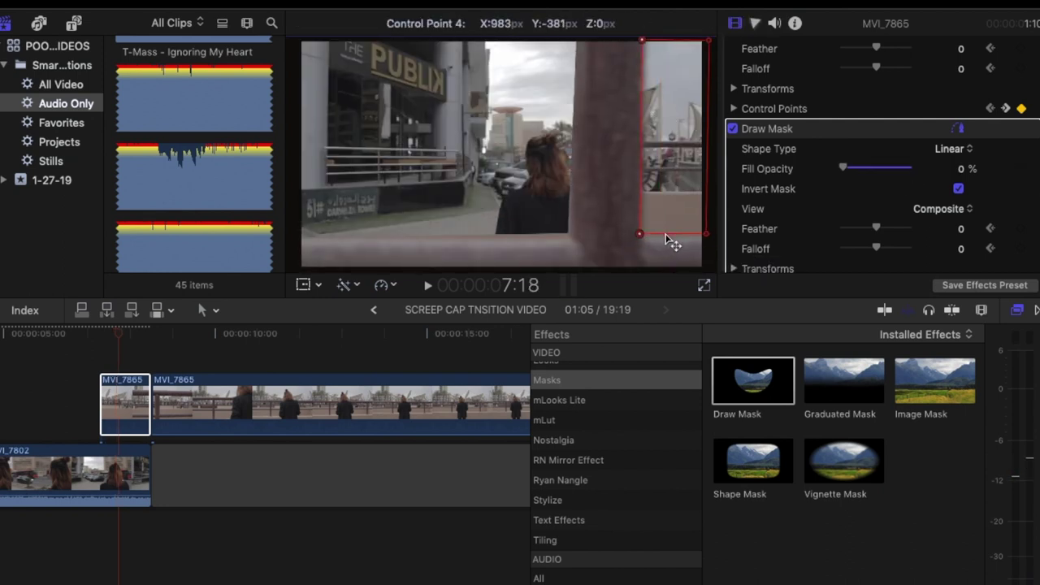
key("Right")
key("Right")
key("Right")
key("Right")
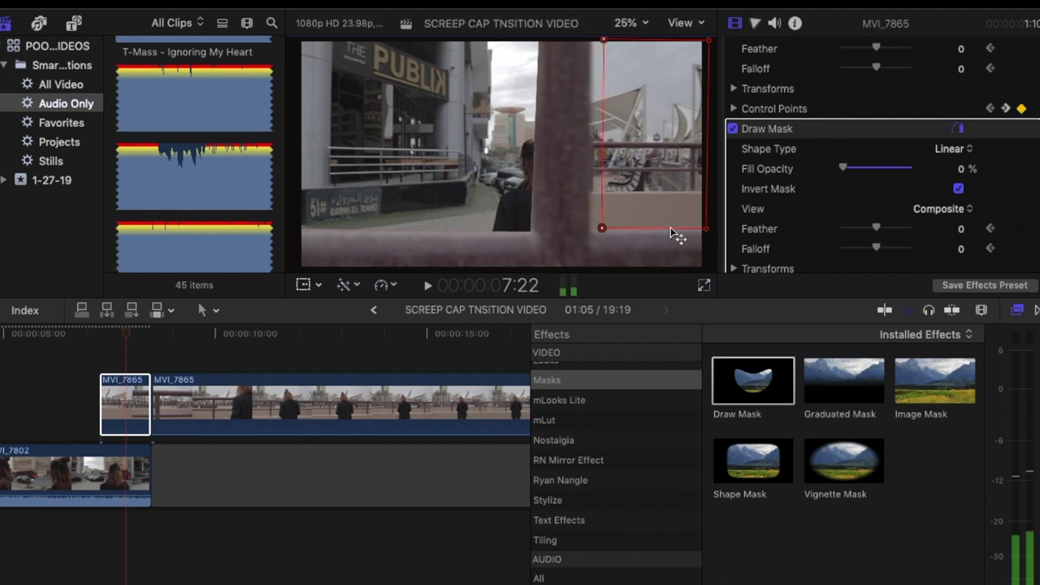
key("Right")
left_click_drag(587, 134, 553, 135)
key("Right")
key("Right")
key("Right")
Continue frame by frame, keeping the mask's left edge on the pole and adjusting the top-right corner.
key("Right")
left_click_drag(548, 41, 550, 46)
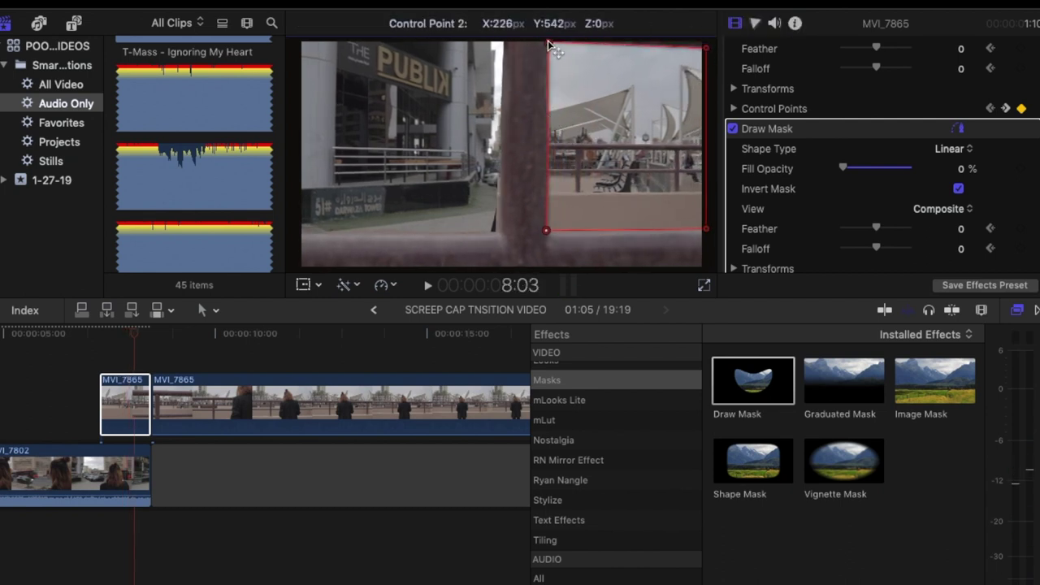
key("Right")
left_click_drag(704, 52, 703, 59)
left_click_drag(546, 234, 540, 237)
key("Right")
left_click_drag(546, 51, 542, 55)
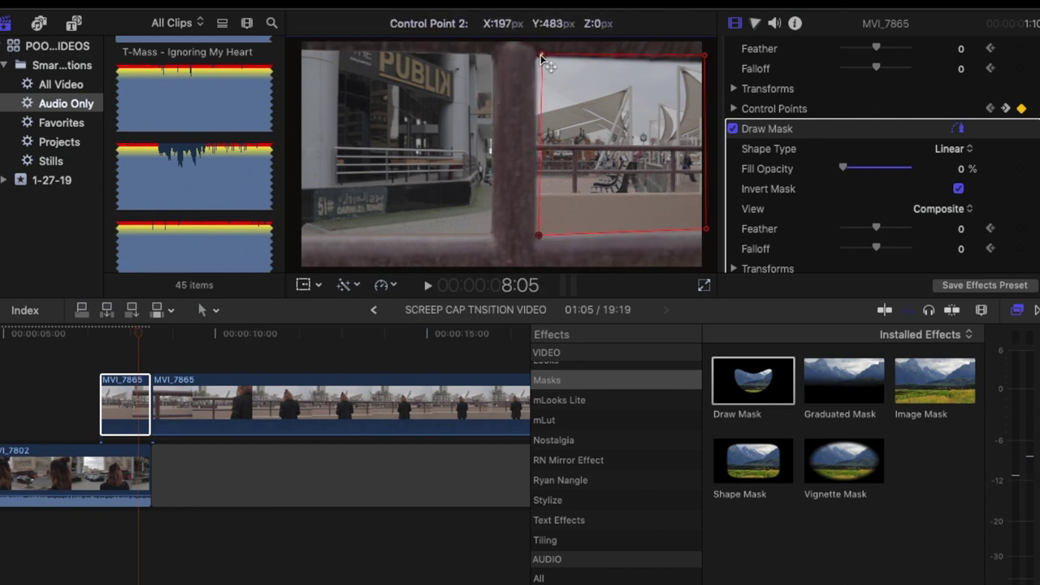
left_click_drag(704, 55, 712, 66)
key("Right")
left_click_drag(540, 153, 527, 128)
key("Right")
left_click_drag(530, 64, 521, 72)
key("Right")
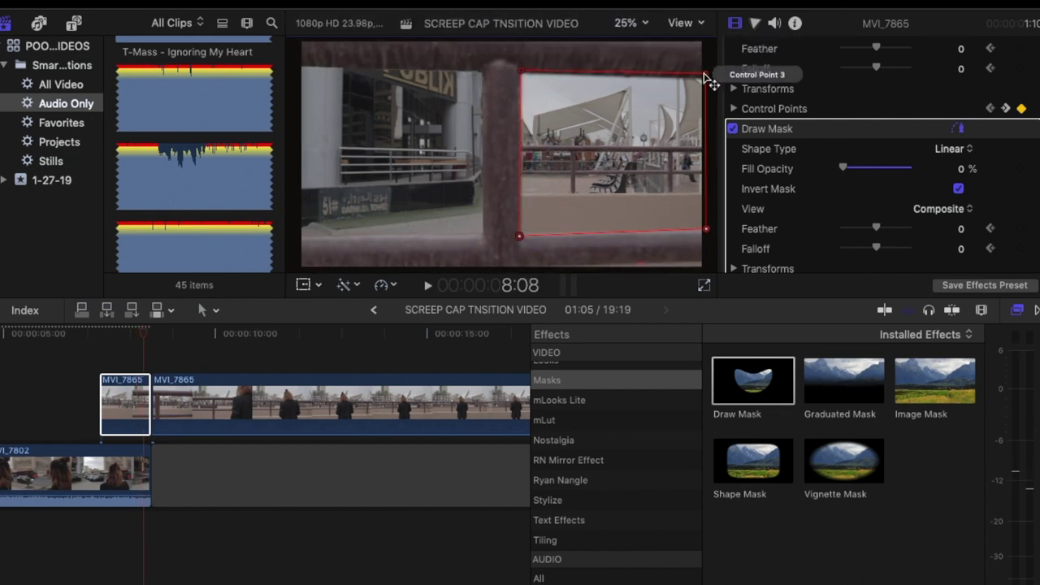
key("Right")
left_click_drag(704, 75, 706, 84)
left_click_drag(521, 235, 514, 232)
key("Right")
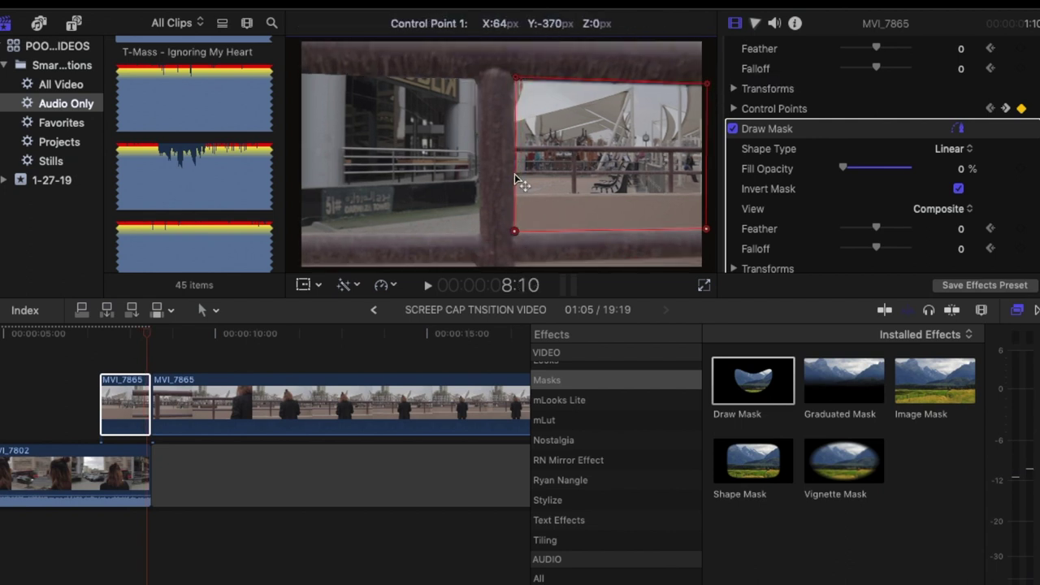
key("Right")
key("Right")
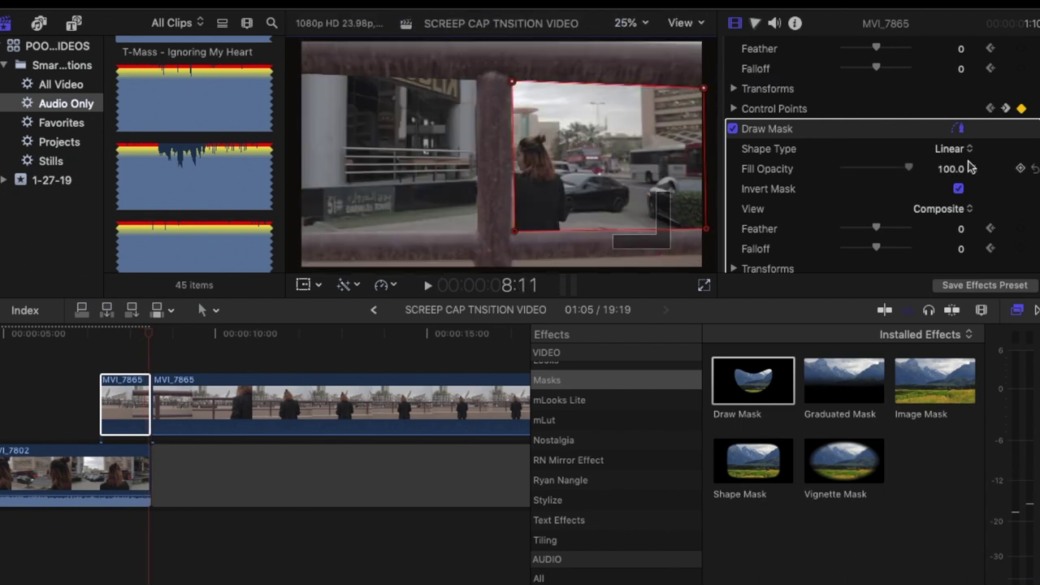
Feather the second mask to about 15 and the first to about 19, then play the transition.
left_click_drag(876, 229, 883, 229)
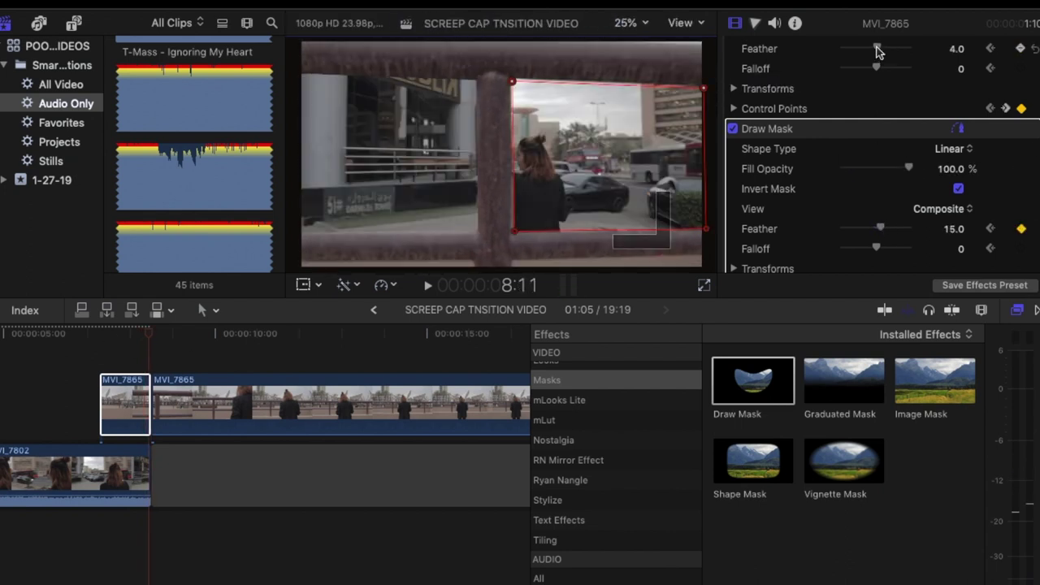
left_click_drag(876, 47, 887, 48)
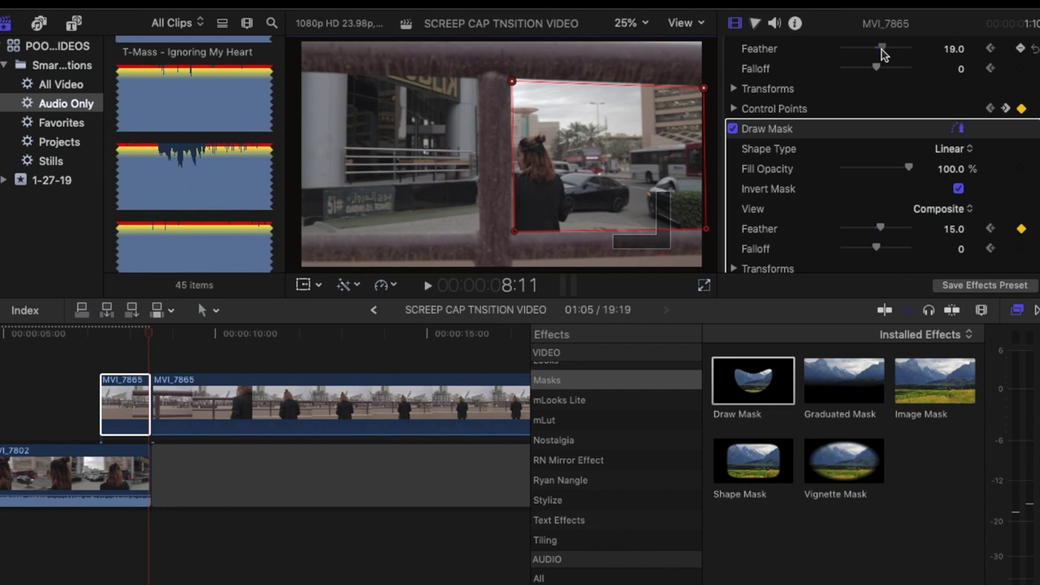
left_click(83, 347)
key("space")
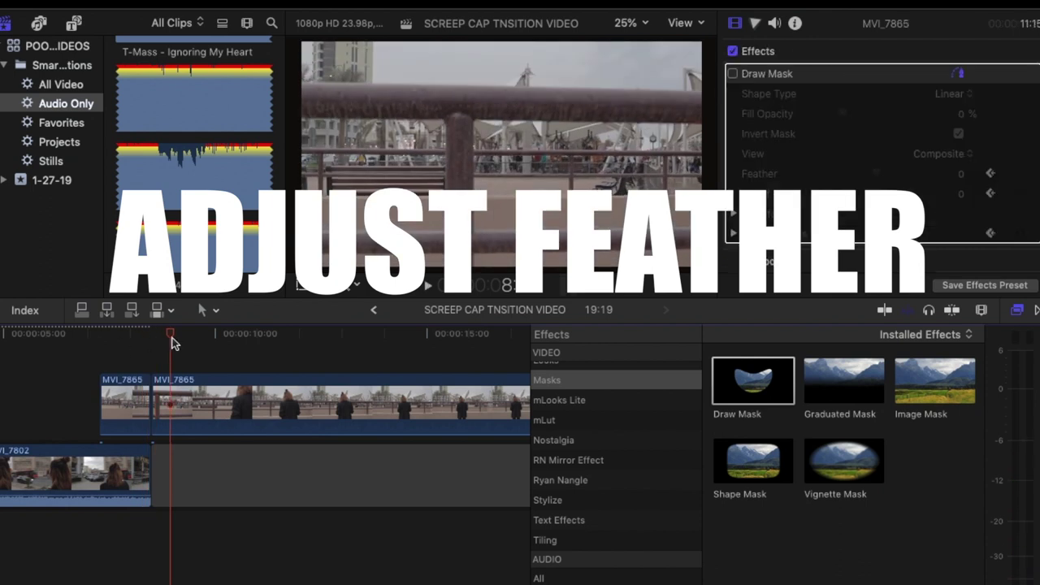
Replay and scrub the masked transition repeatedly to review the first mask's feathering.
left_click(101, 335)
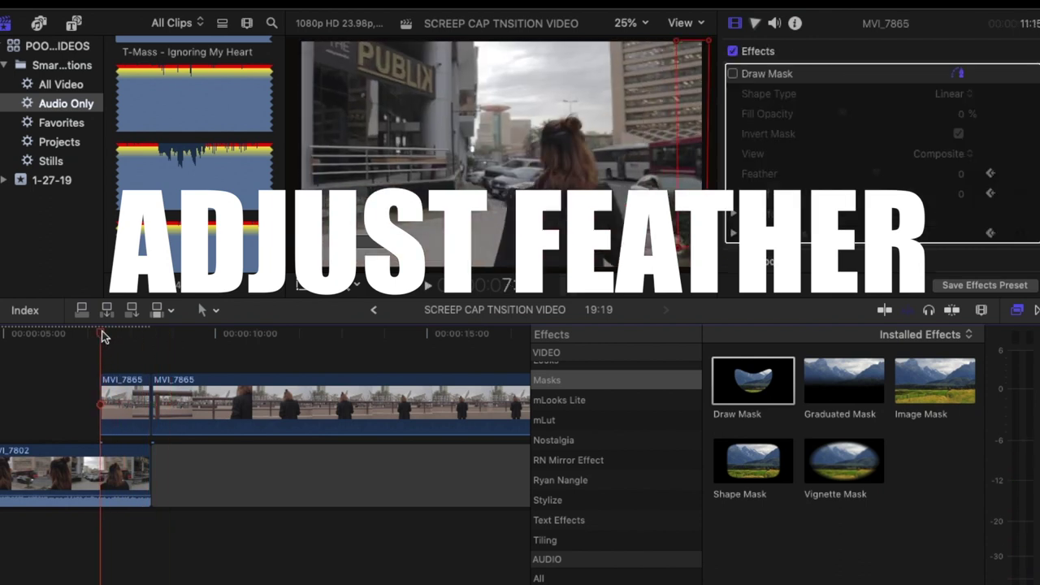
mouse_move(102, 336)
left_mouse_down()
mouse_move(155, 342)
mouse_move(101, 336)
left_mouse_up()
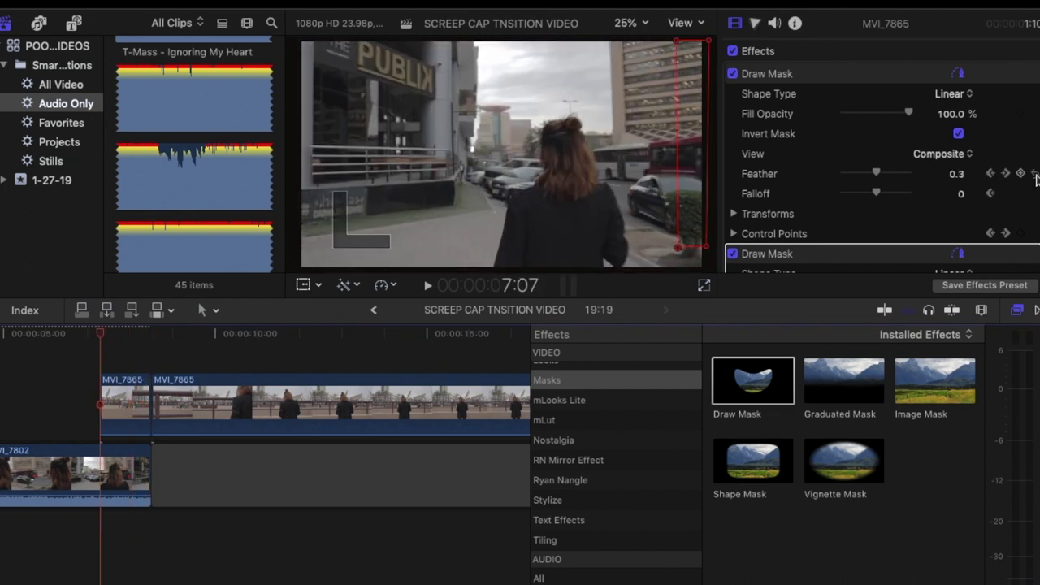
scroll(820, 122, "down", 5)
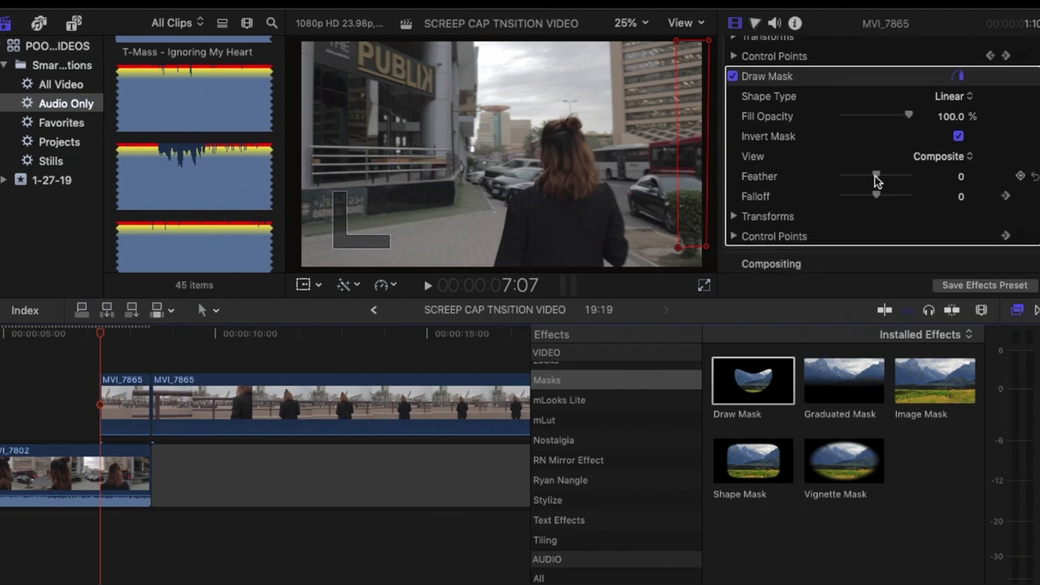
key("space")
scroll(880, 126, "up", 3)
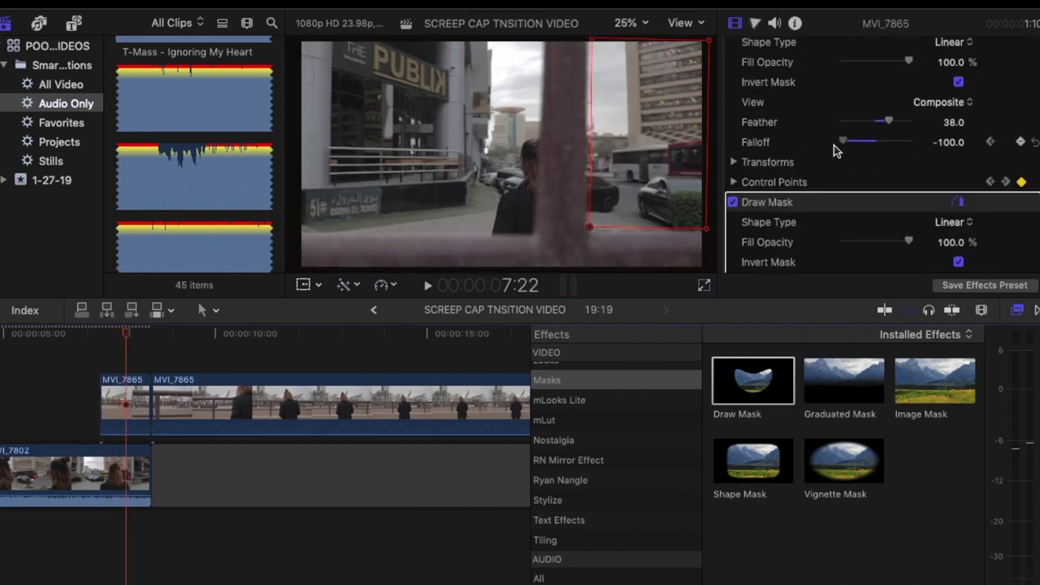
left_click(92, 333)
key("space")
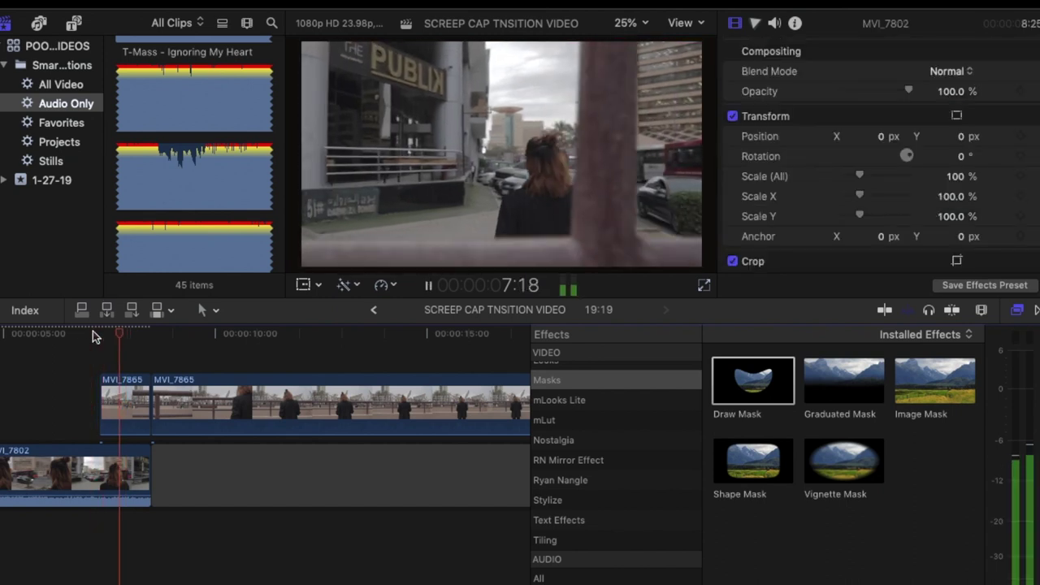
left_click(93, 333)
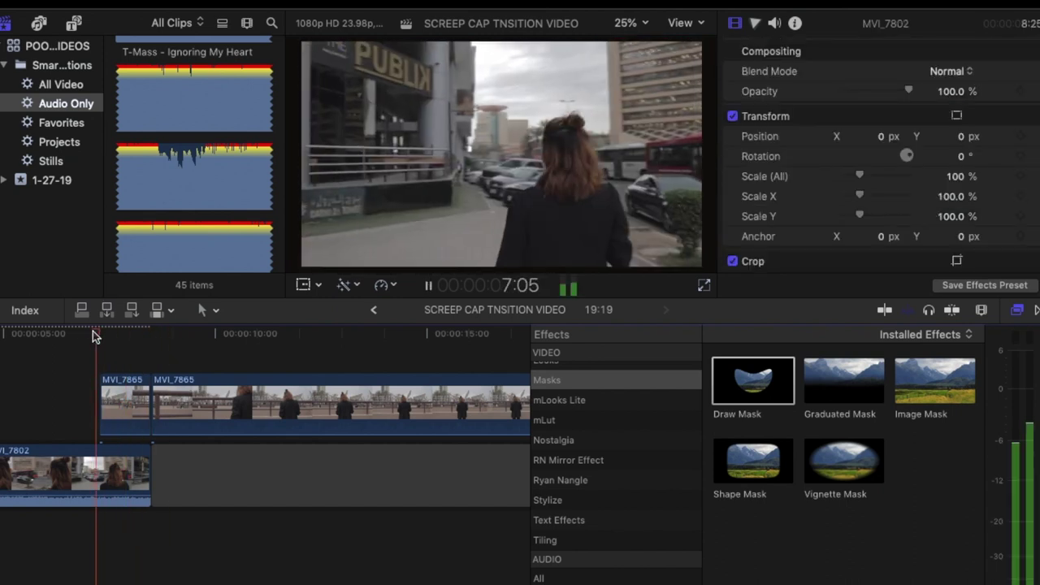
key("space")
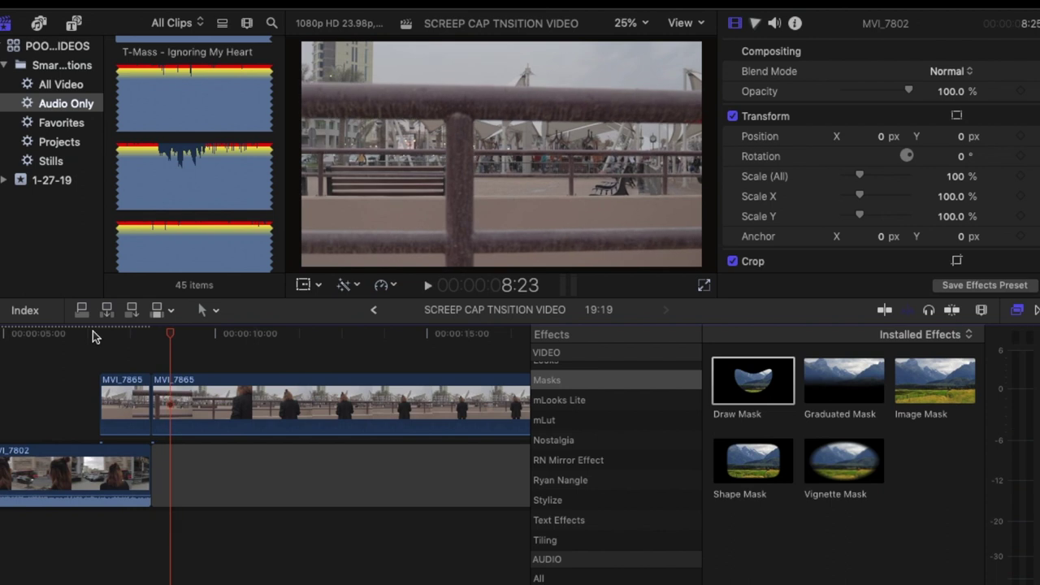
mouse_move(112, 333)
left_mouse_down()
mouse_move(123, 334)
mouse_move(103, 338)
mouse_move(142, 352)
left_mouse_up()
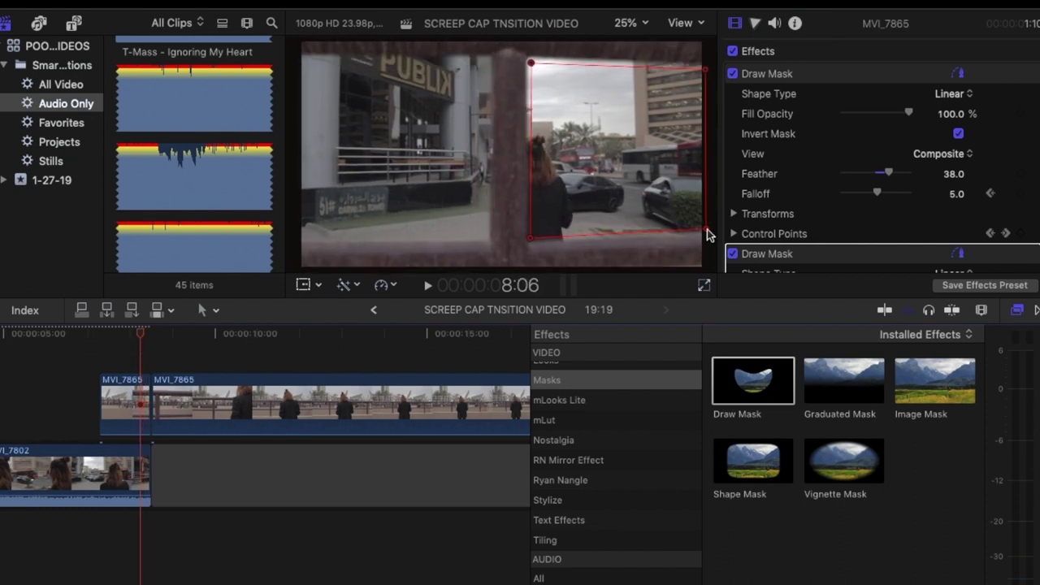
Lower the second Draw Mask's feather for a crisper pole edge, then reselect the short MVI_7865 clip.
scroll(864, 170, "down", 5)
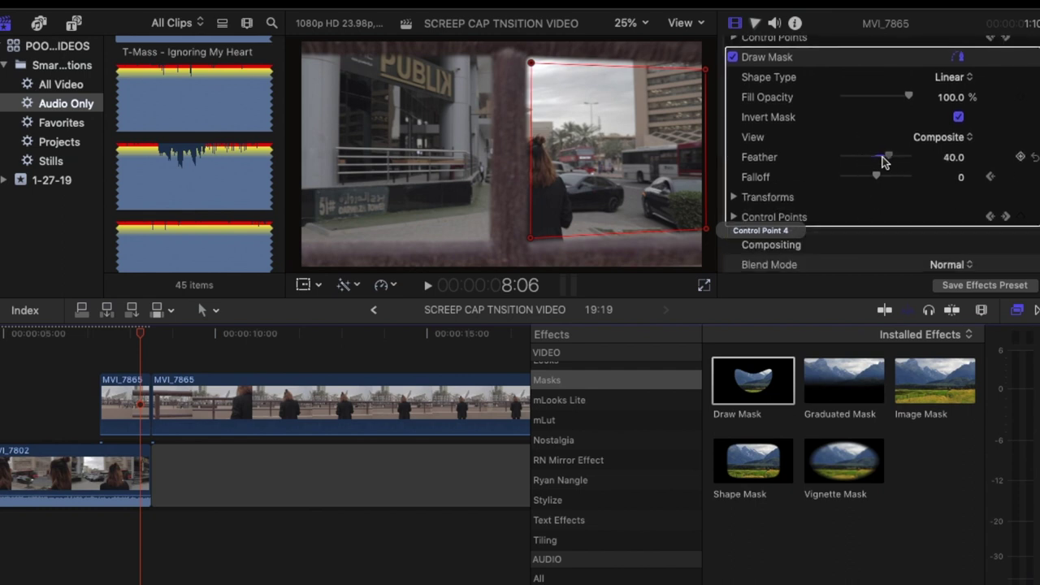
left_click_drag(882, 157, 878, 157)
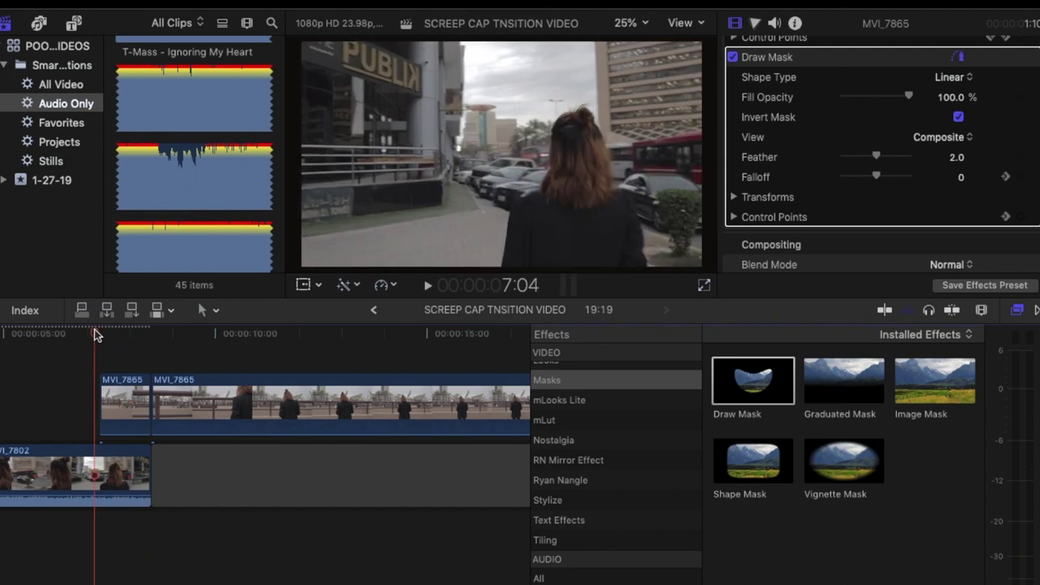
left_click(149, 402)
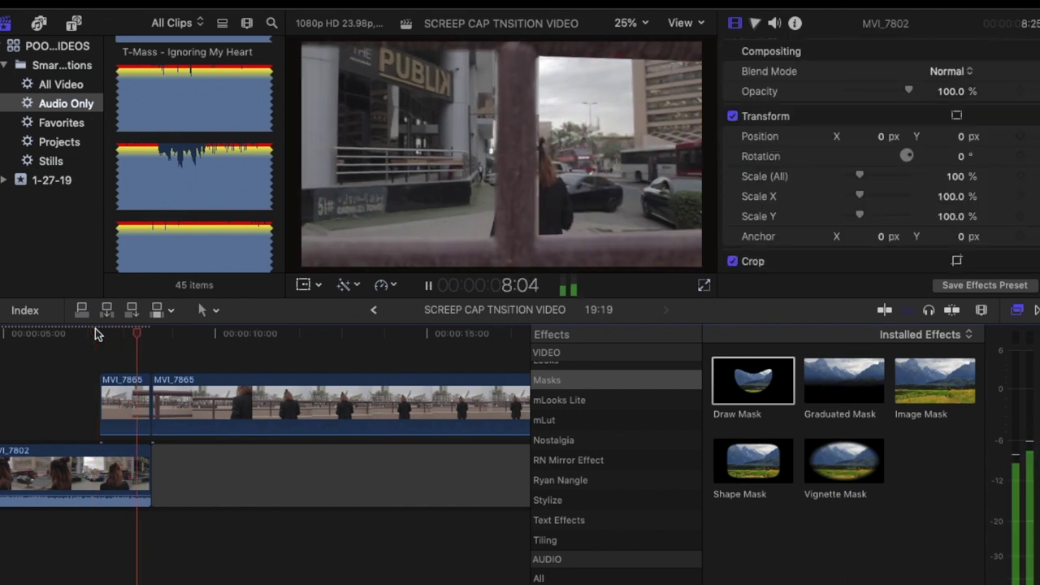
Play the transition from just before it and return to its start.
scroll(804, 151, "up", 3)
scroll(804, 152, "up", 4)
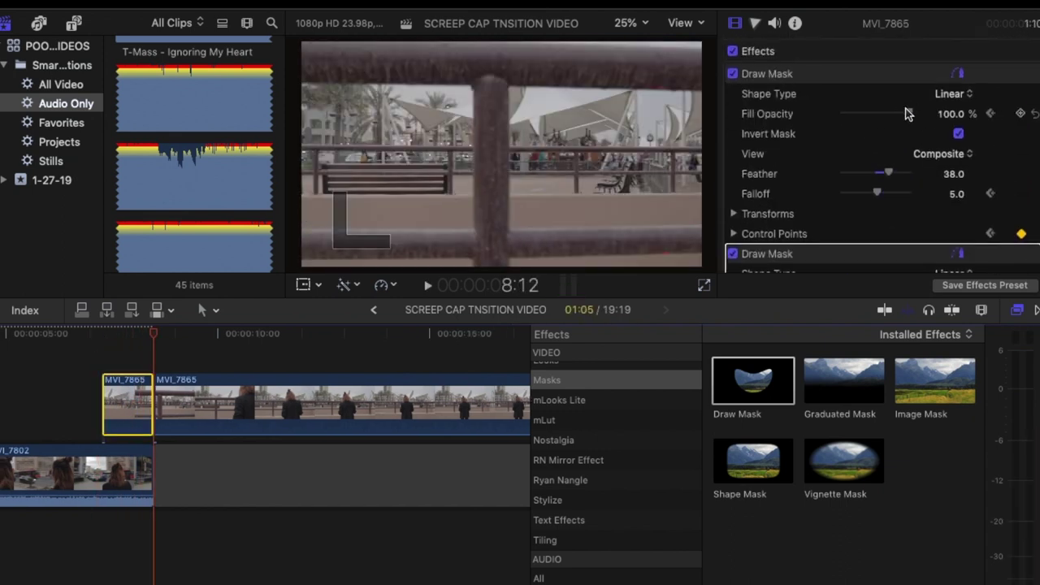
left_click_drag(99, 343, 55, 350)
key("space")
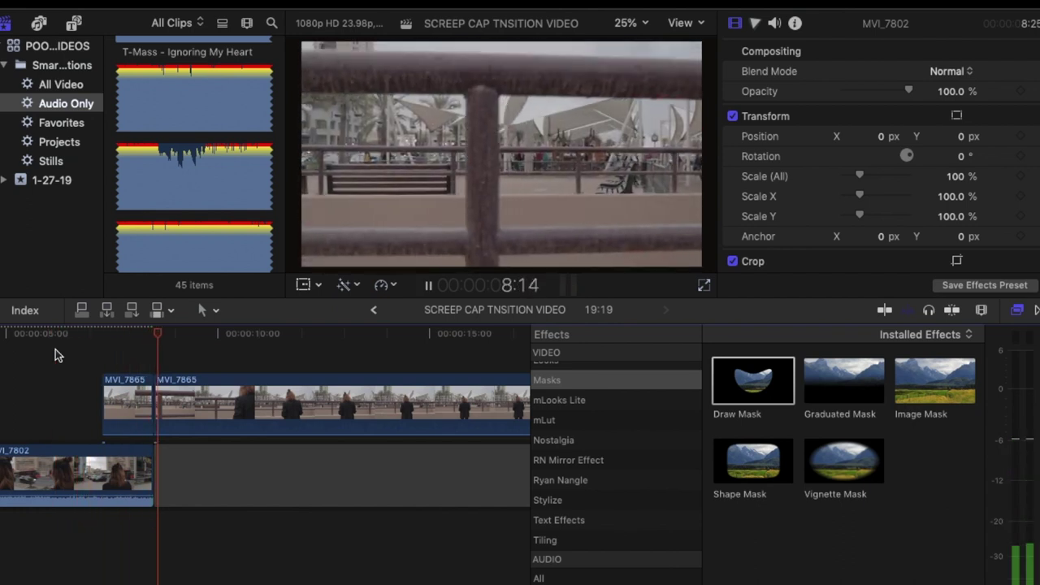
key("space")
mouse_move(134, 350)
left_mouse_down()
mouse_move(117, 342)
mouse_move(151, 340)
mouse_move(107, 344)
mouse_move(126, 349)
left_mouse_up()
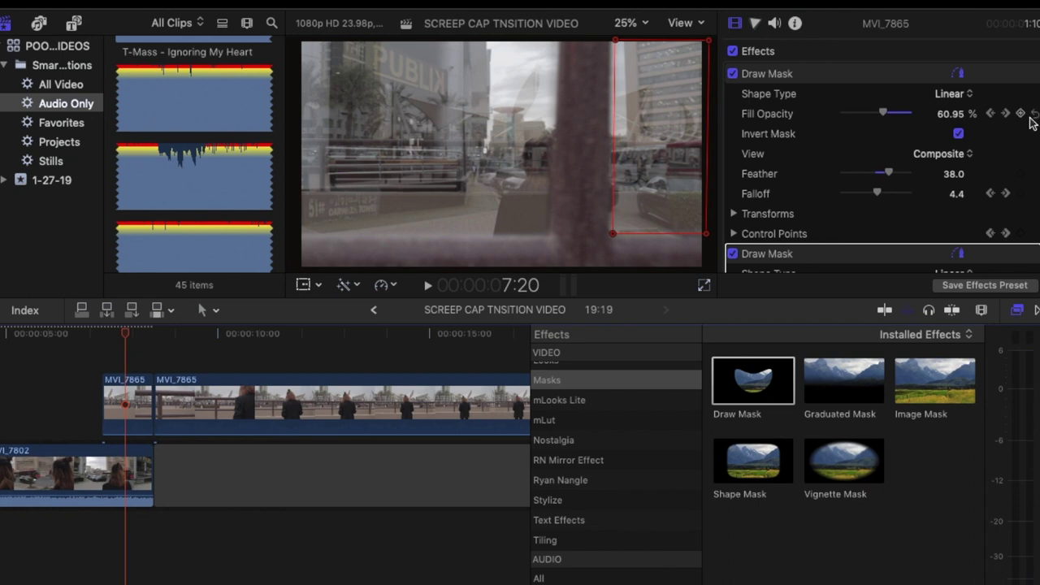
Reset the mask's Fill Opacity to 100% and scrub forward through the transition to 8:03.
left_click(1035, 115)
scroll(1023, 153, "down", 3)
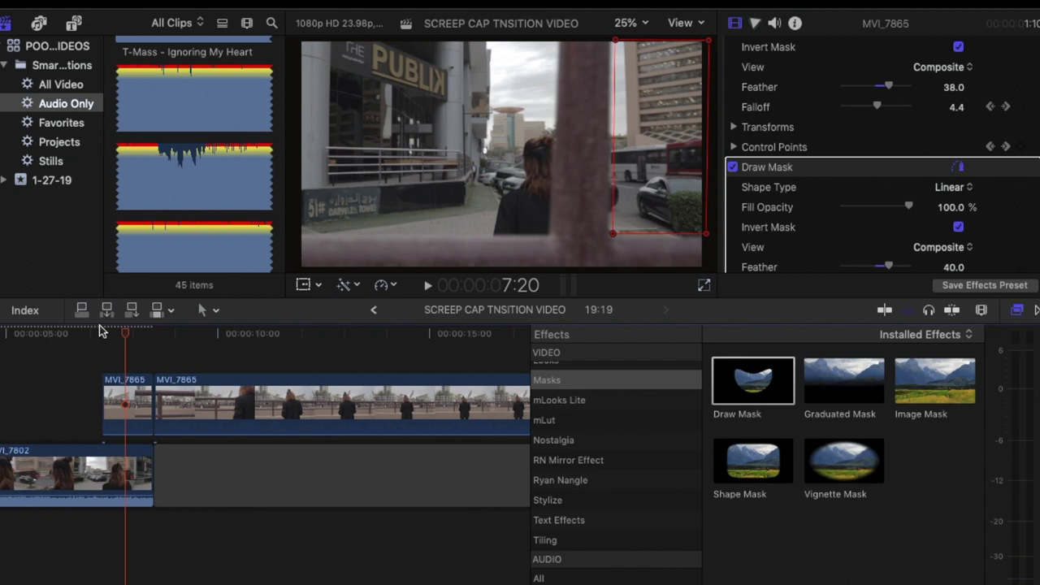
left_click_drag(126, 340, 137, 344)
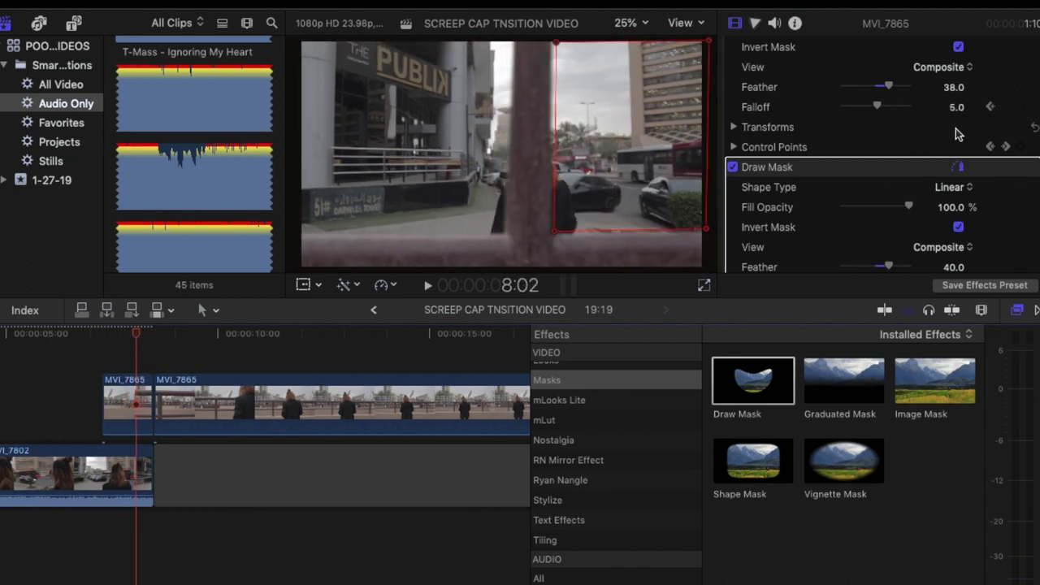
scroll(1004, 87, "up", 3)
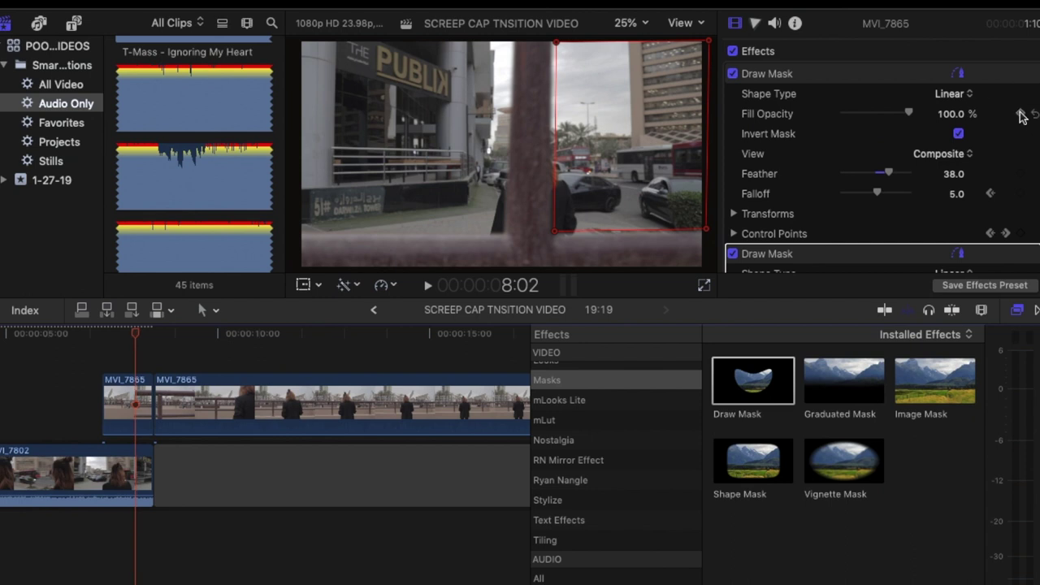
scroll(988, 179, "down", 6)
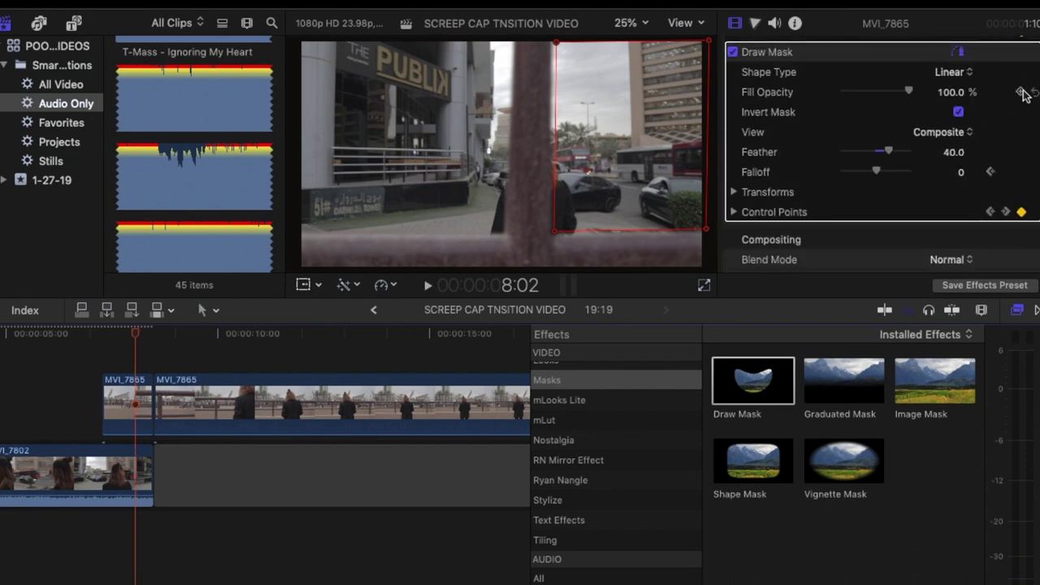
scroll(89, 328, "left", 5)
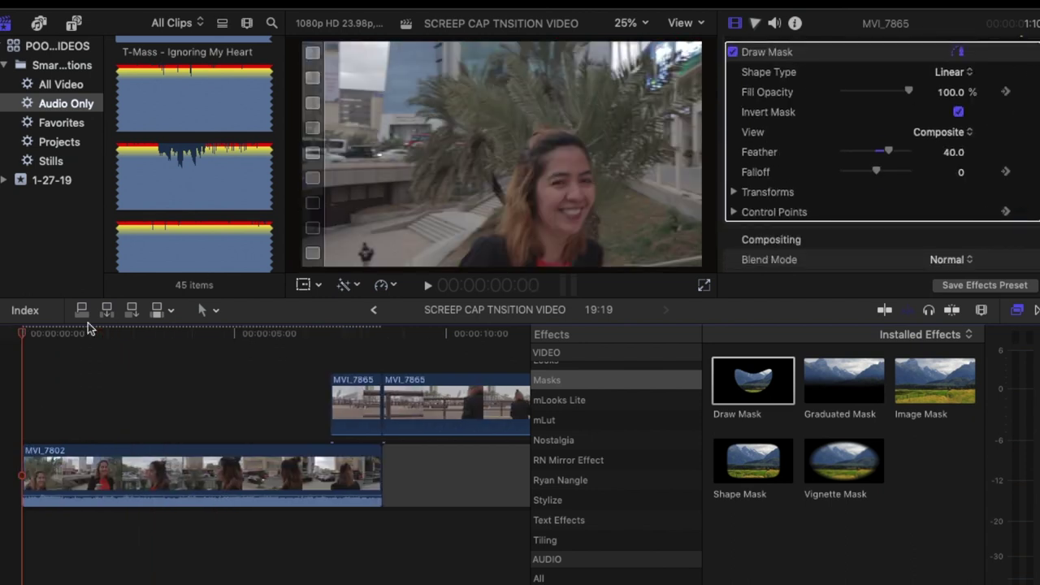
Undo the accidental deletion of the second Draw Mask and play the fading transition back.
key("Delete")
scroll(295, 406, "right", 5)
key("super+z")
key("super+z")
key("super+z")
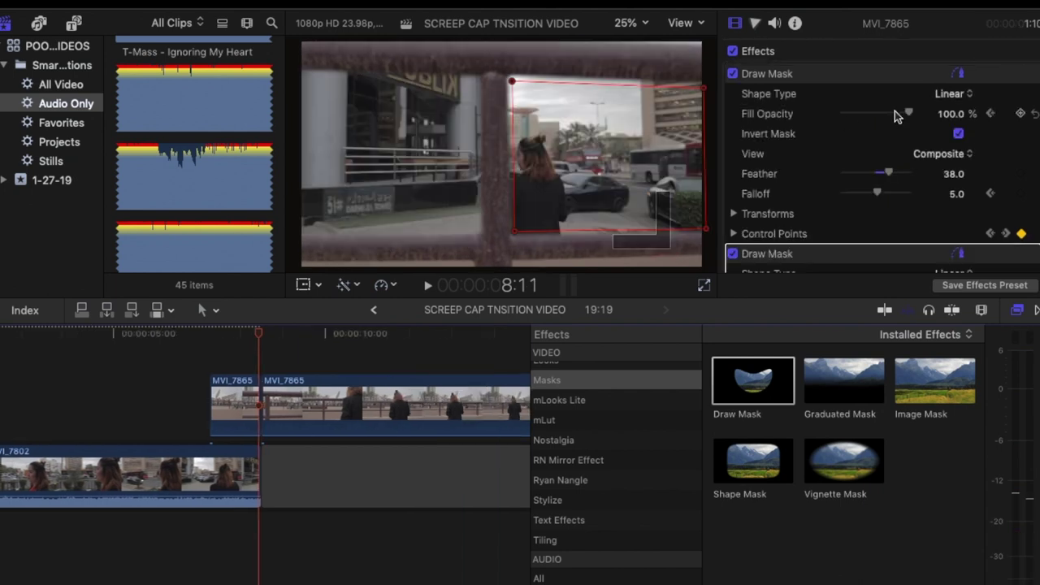
key("space")
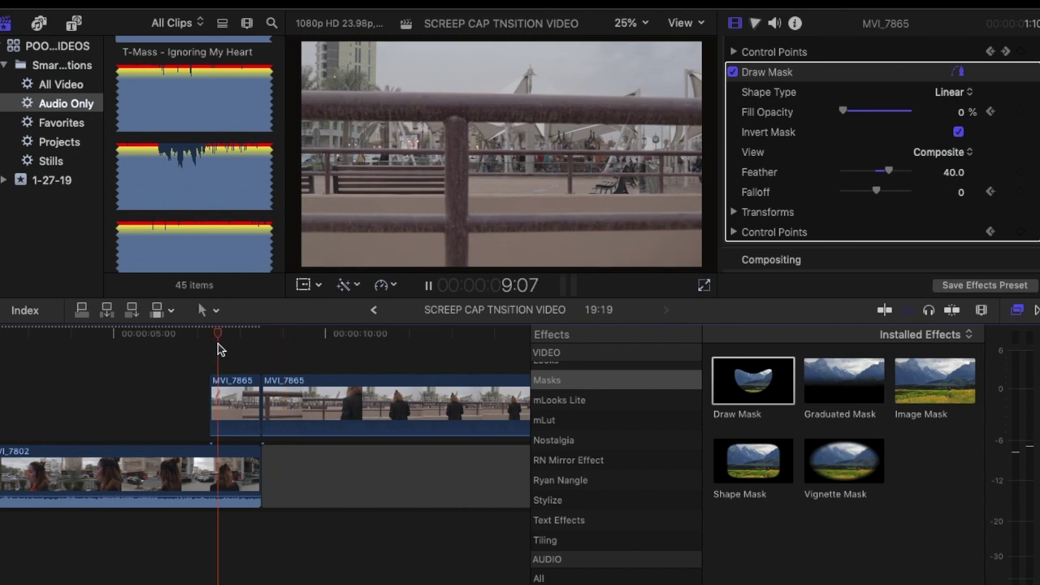
key("space")
key("space")
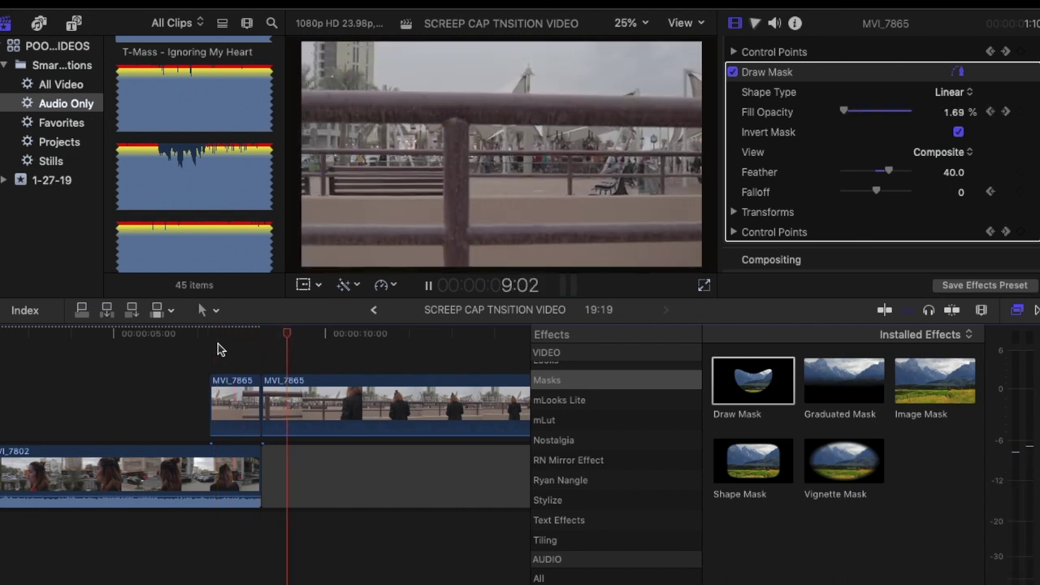
key("space")
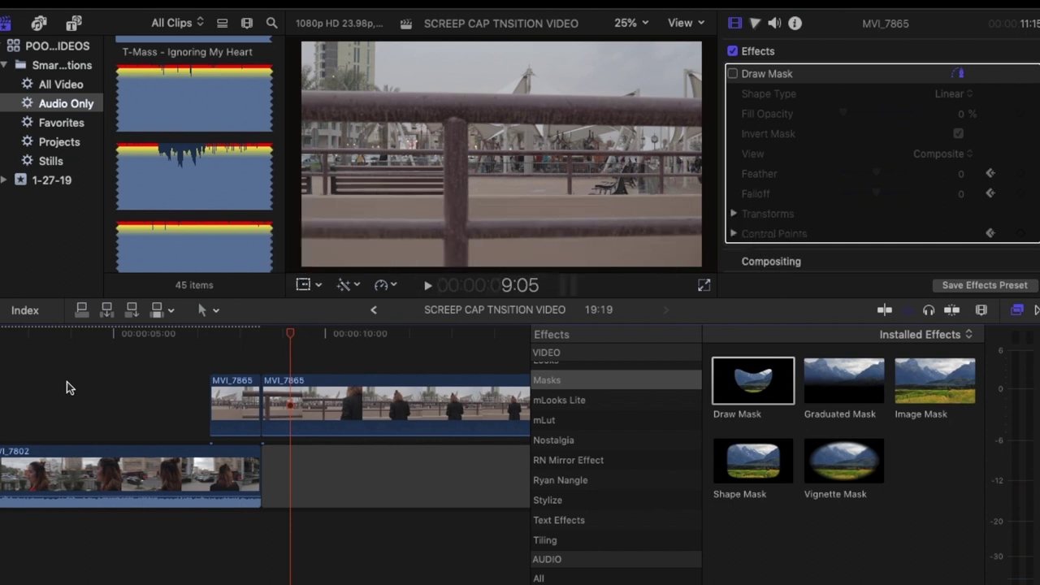
Combine all four timeline clips into the compound clip 'SCREEP CAP TNSITION VIDEO Clip' and scrub through it.
left_click_drag(66, 388, 402, 503)
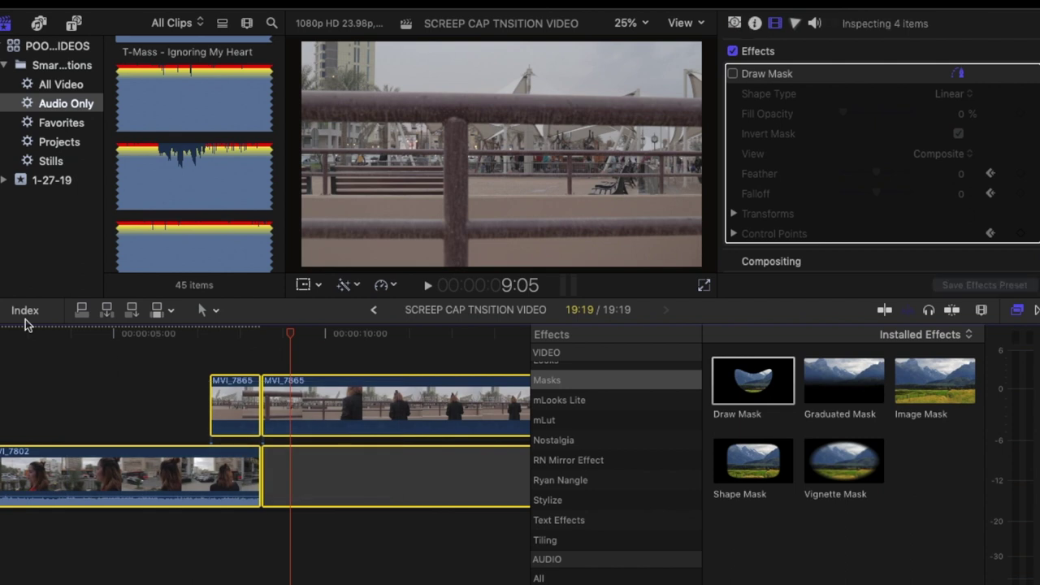
key("alt+g")
key("Return")
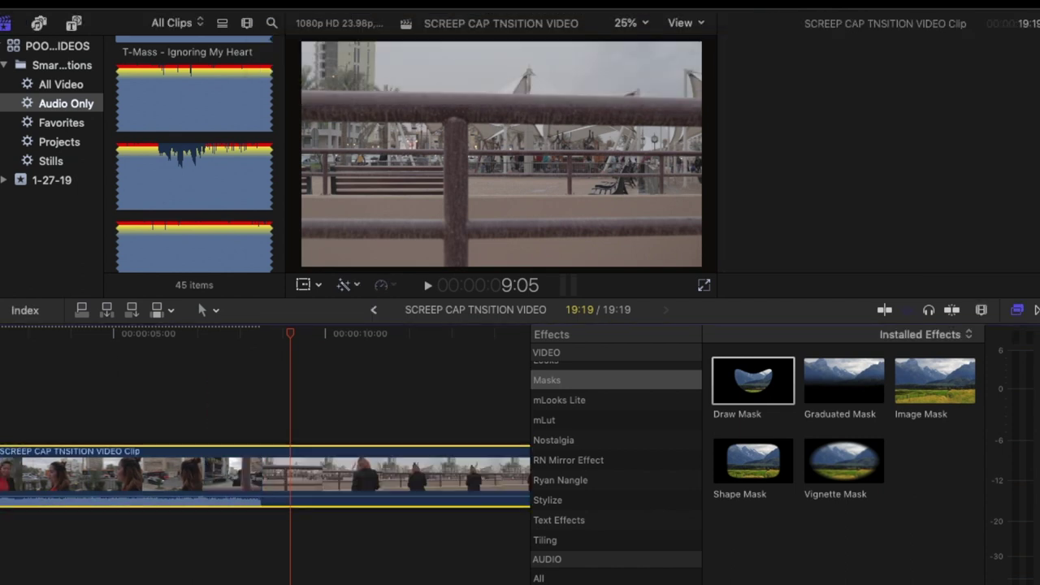
left_click_drag(293, 334, 252, 349)
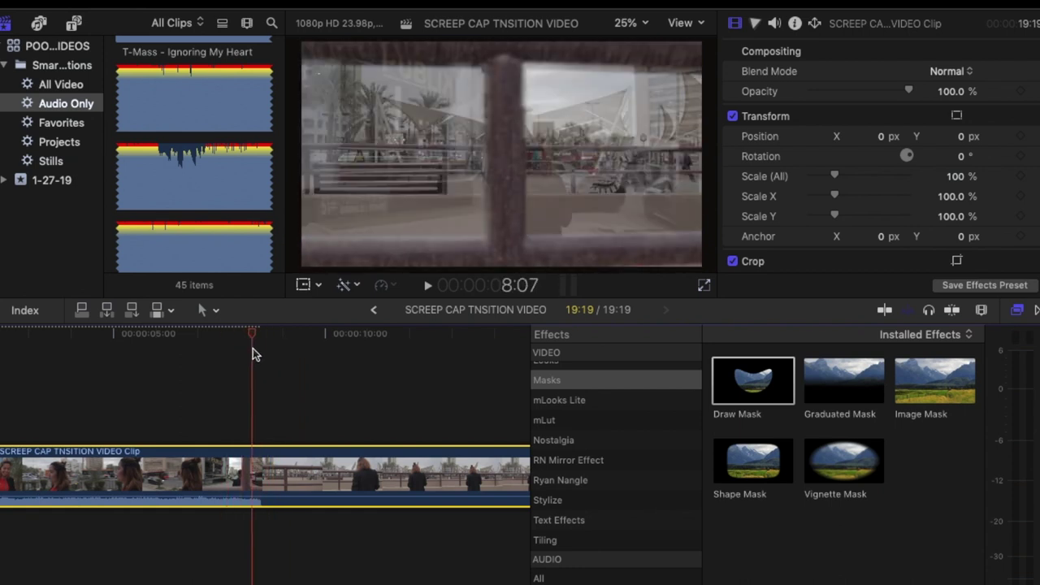
Show the compound clip's retime controls and add speed blades at the playhead and near ten seconds.
left_click(253, 349)
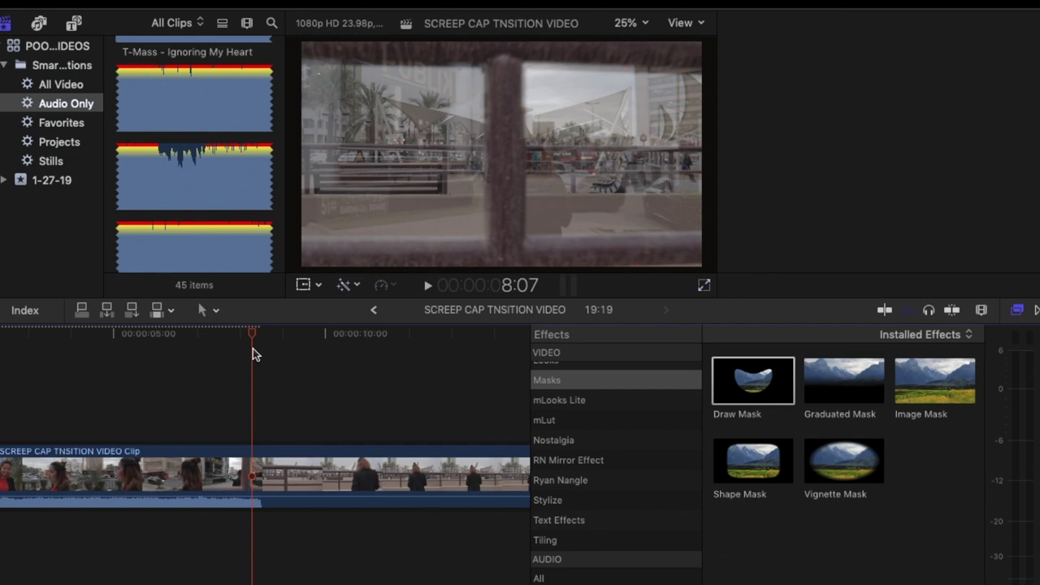
left_click(252, 467)
key("ctrl+v")
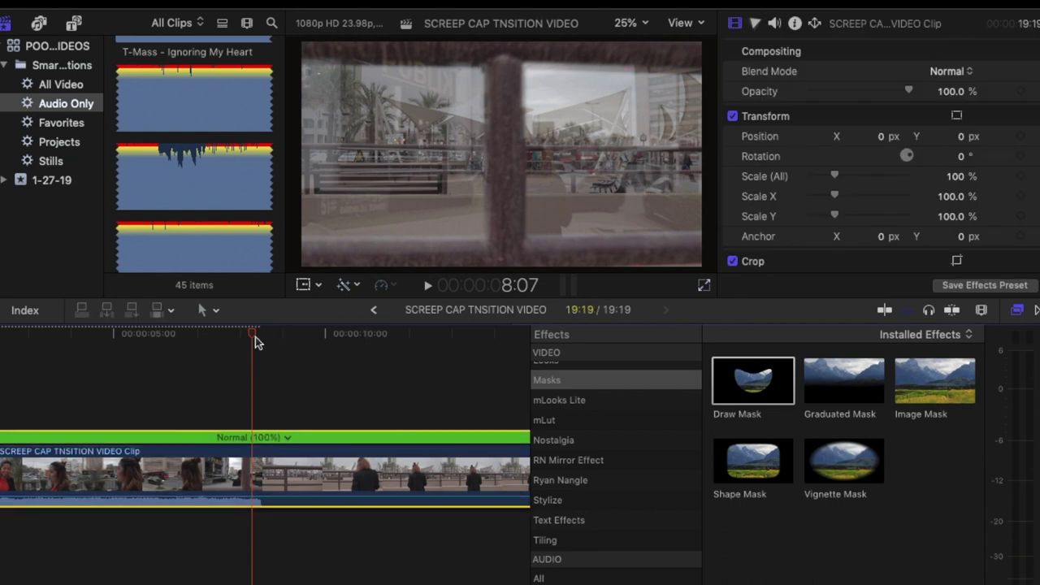
key("alt+k")
left_click_drag(253, 332, 459, 360)
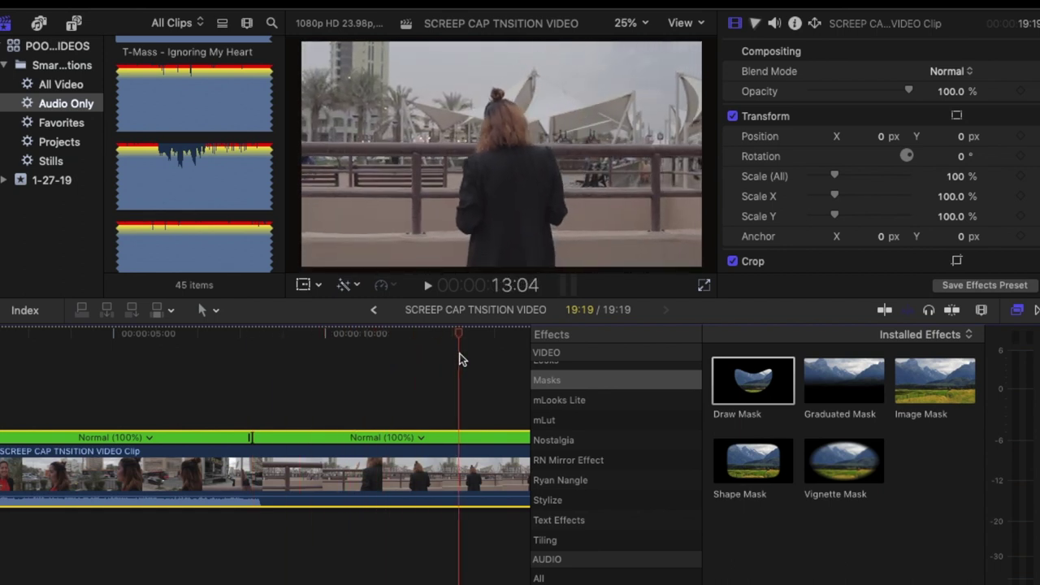
key("alt+k")
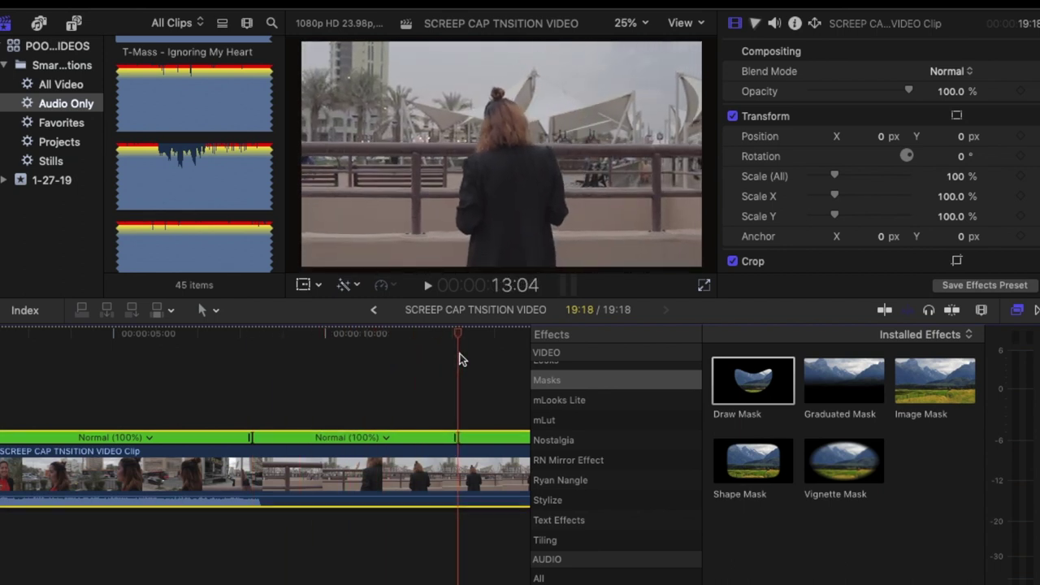
Set the middle speed segment to Fast 8x, then play back the sped-up transition.
scroll(460, 360, "right", 2)
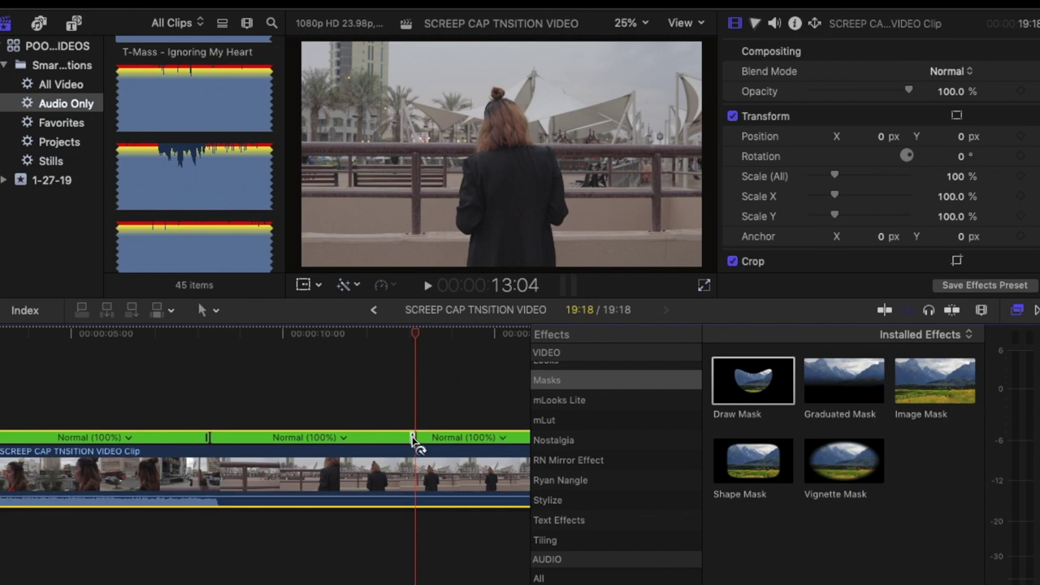
left_click_drag(415, 443, 169, 421)
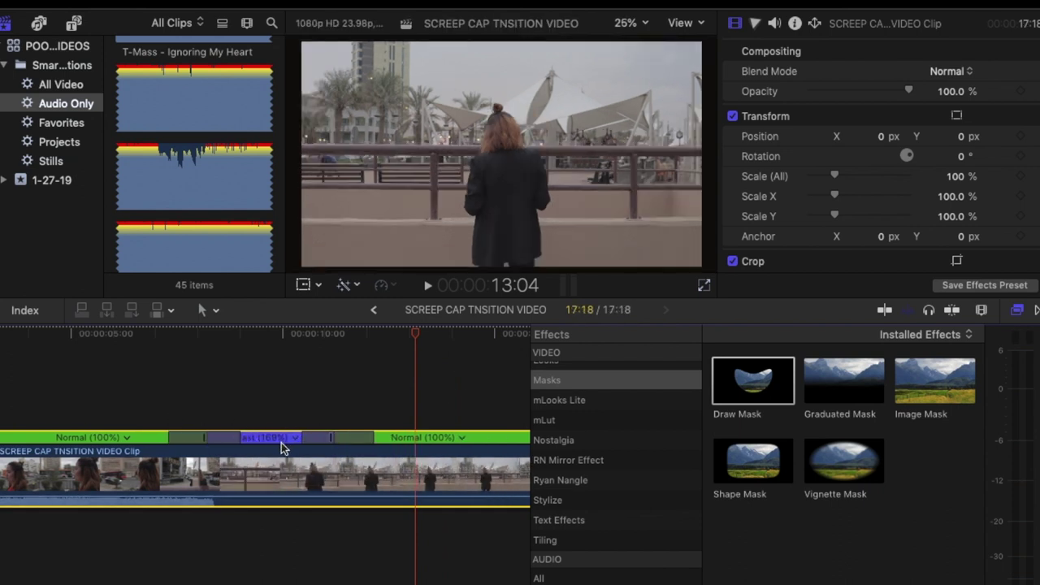
left_click(281, 439)
left_click(296, 438)
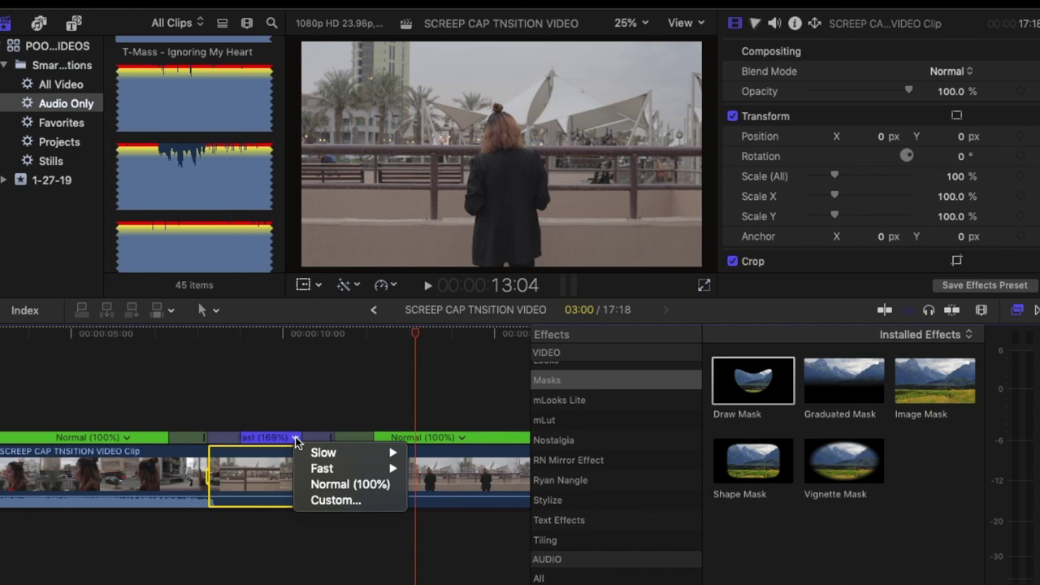
mouse_move(330, 475)
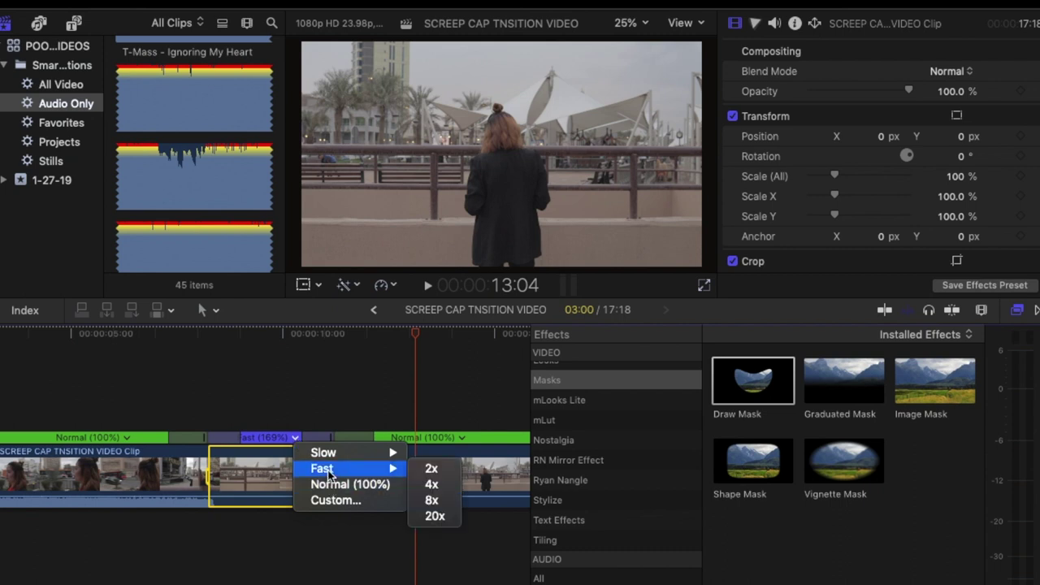
left_click(432, 500)
left_click(187, 385)
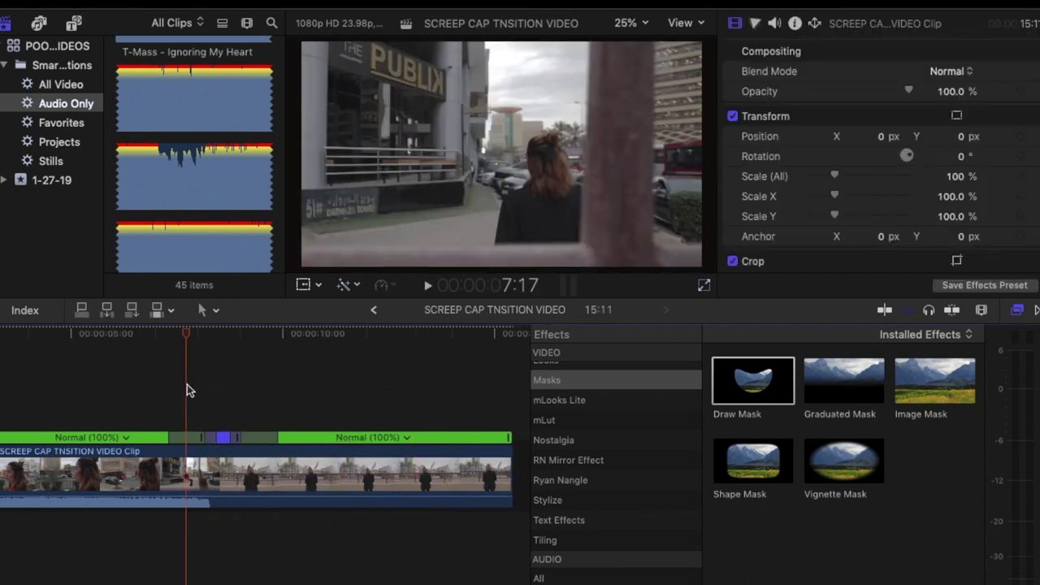
key("space")
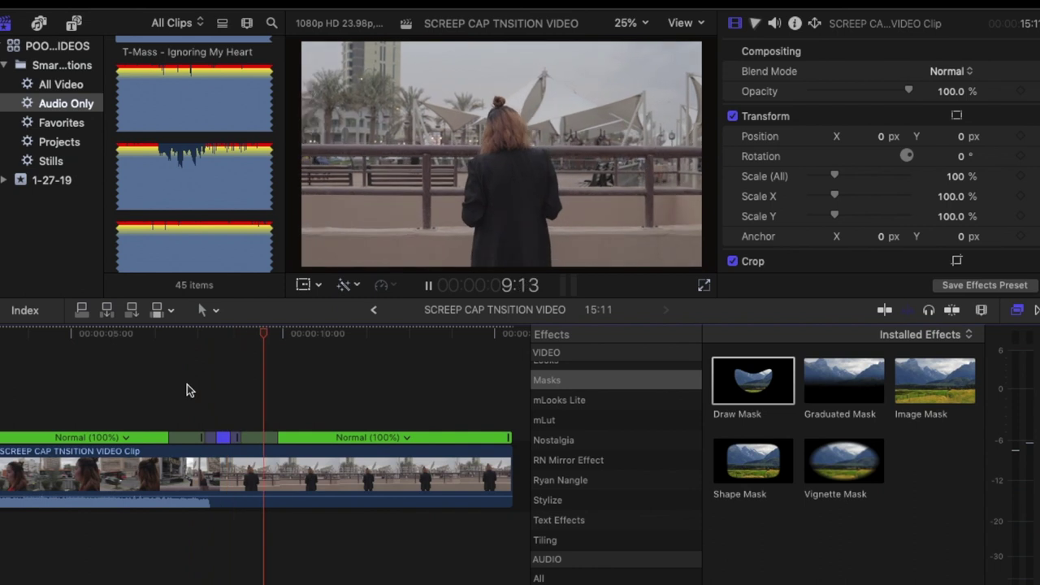